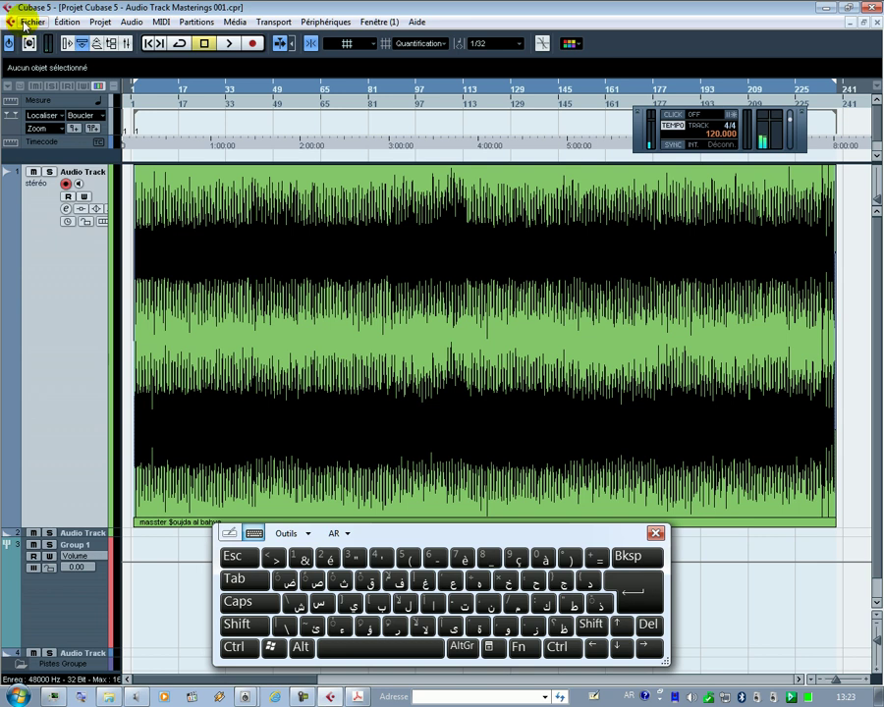
- Open the audio mixdown export, make its file name editable, and switch the on-screen keyboard to French (France) with capitals
mouse_move(154, 276)
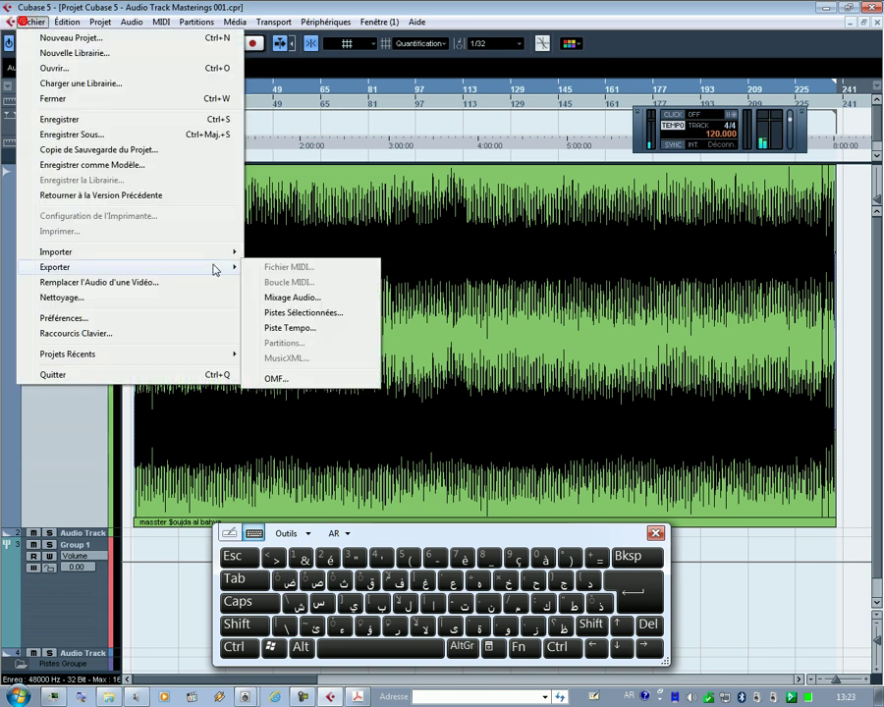
click(343, 298)
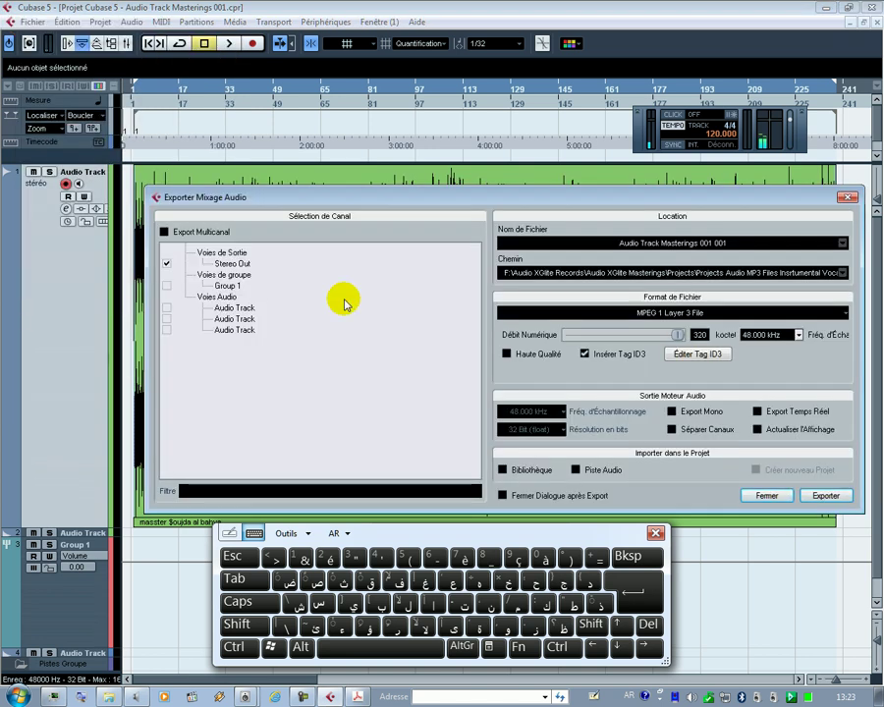
click(666, 251)
click(666, 249)
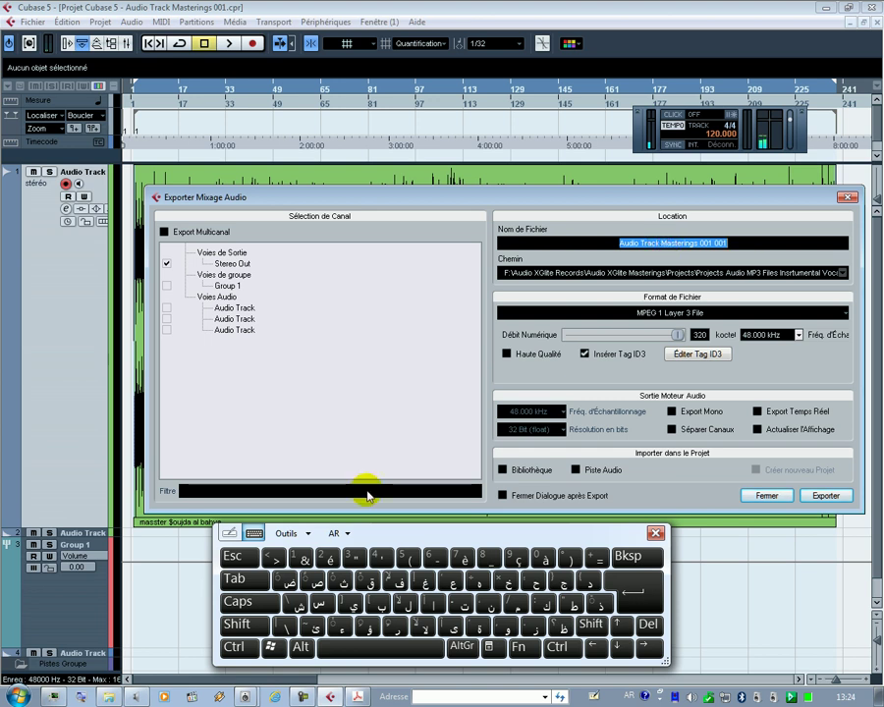
click(340, 532)
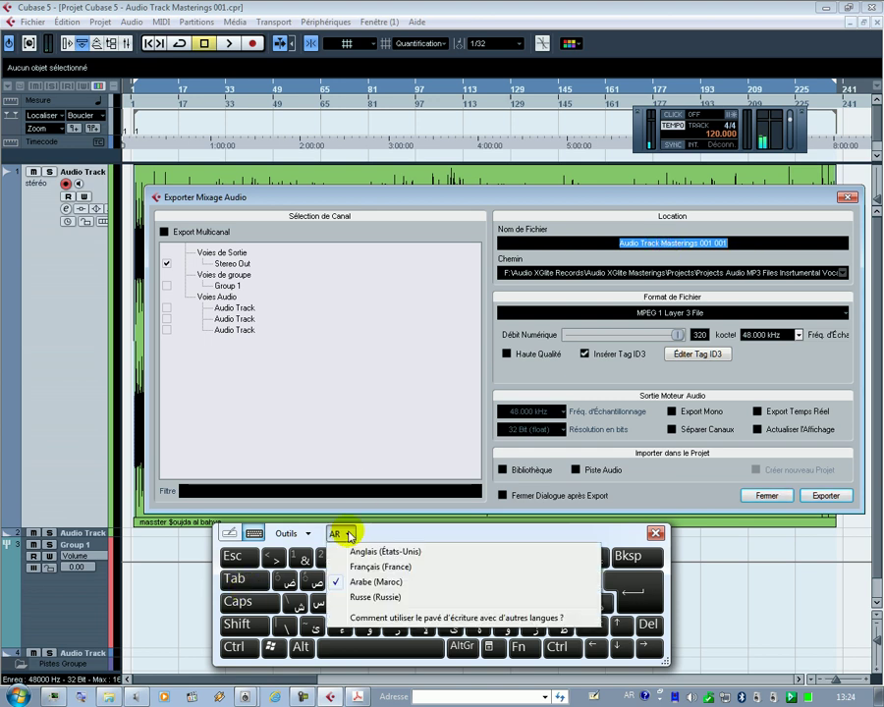
click(341, 567)
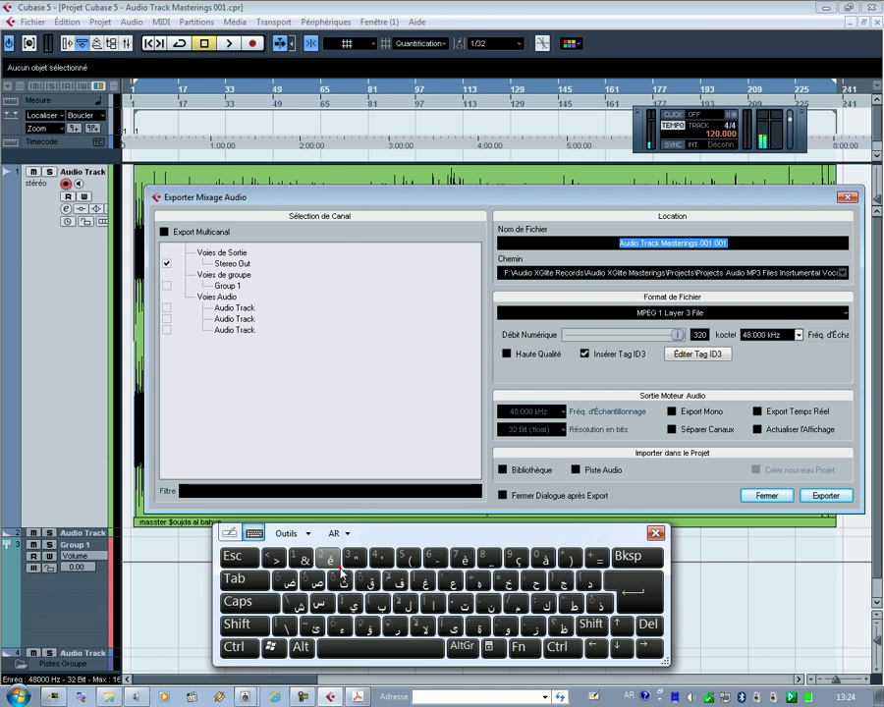
click(250, 601)
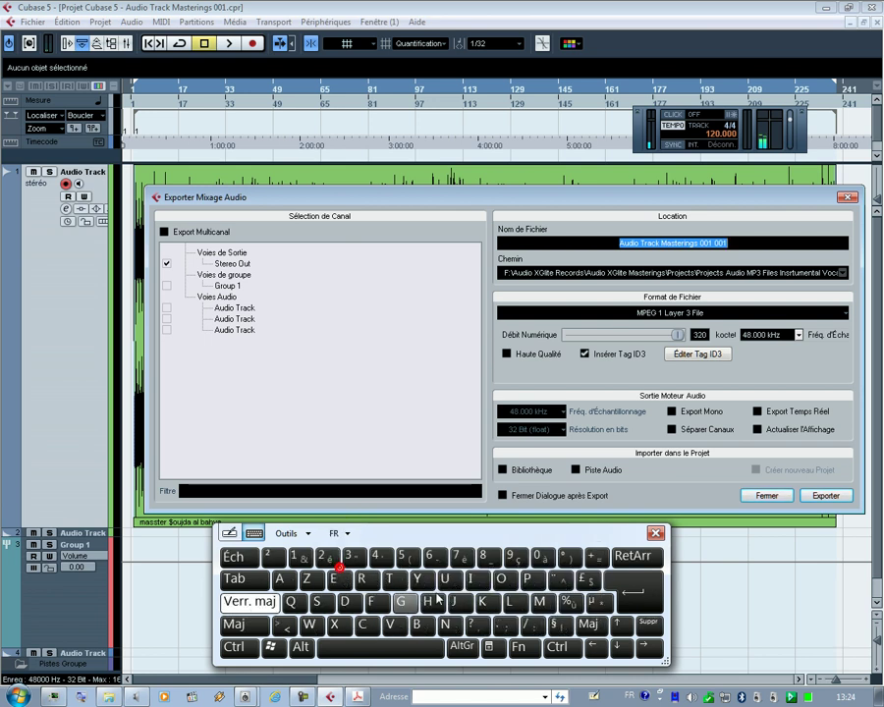
- Replace the export file name with "Oujda"
click(505, 579)
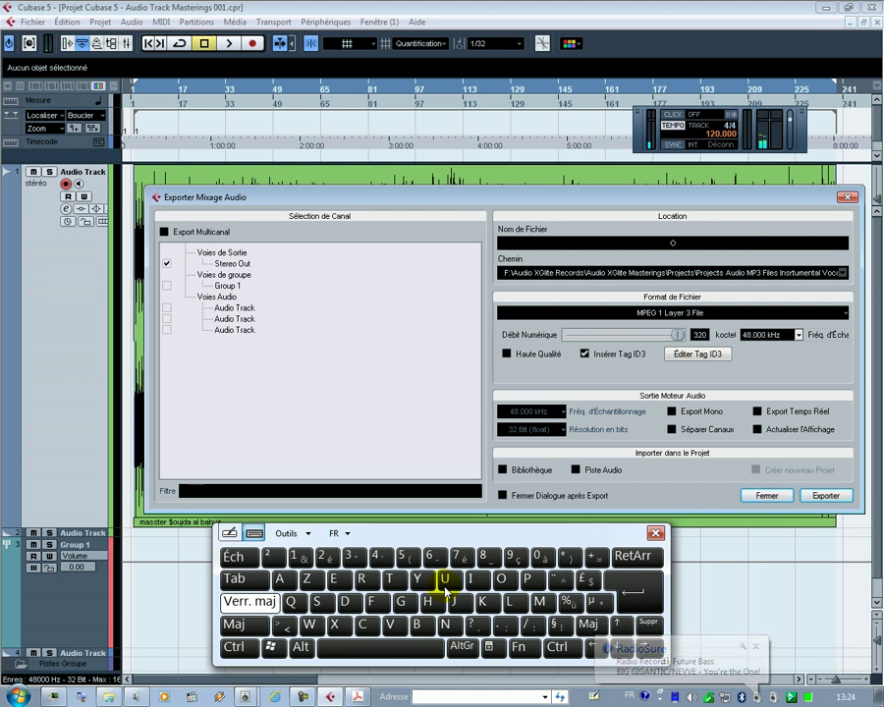
click(445, 579)
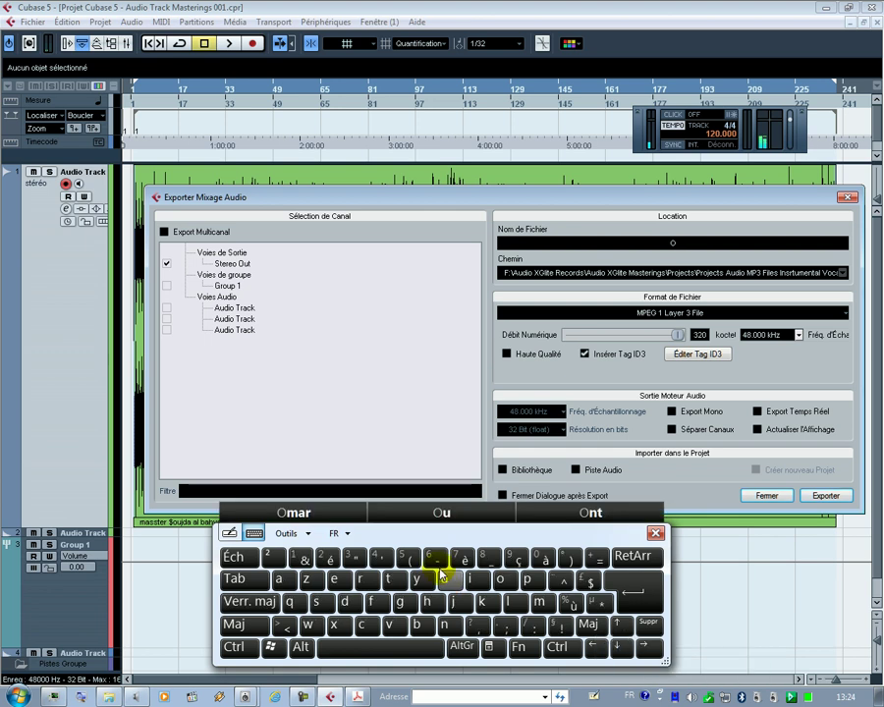
click(446, 582)
click(447, 580)
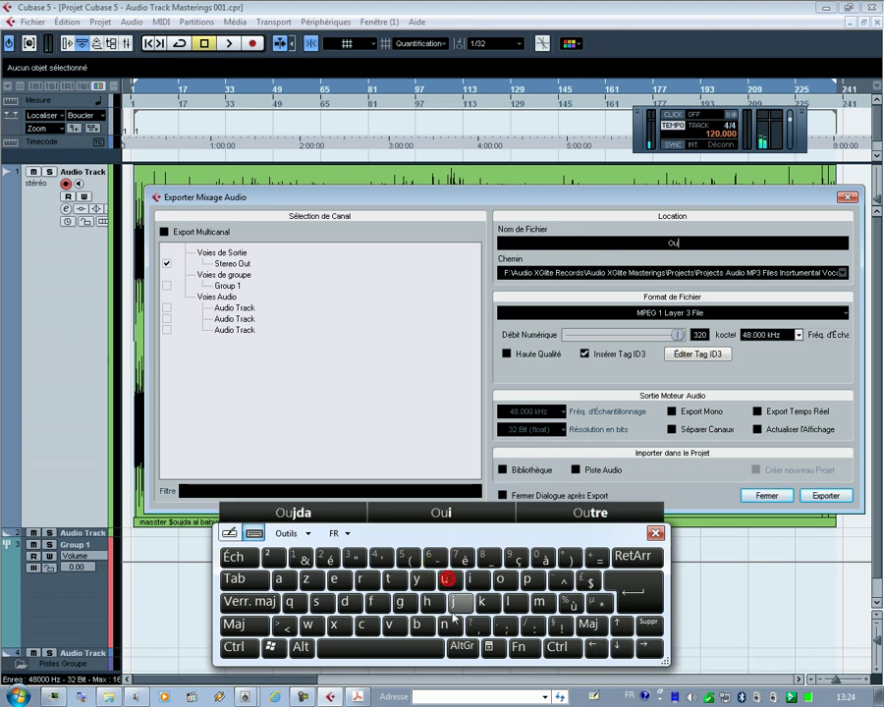
click(457, 603)
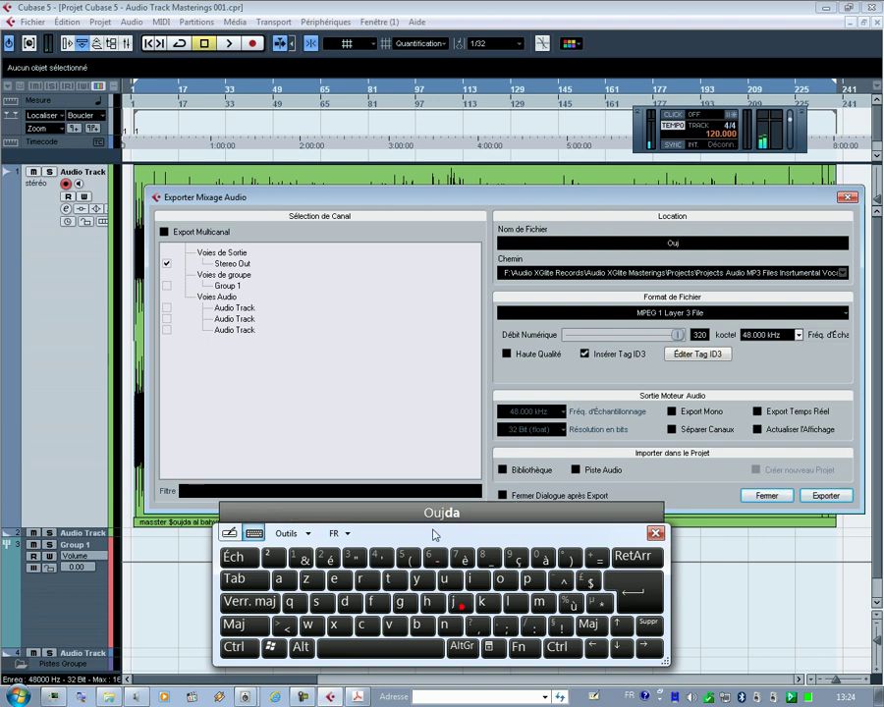
click(434, 513)
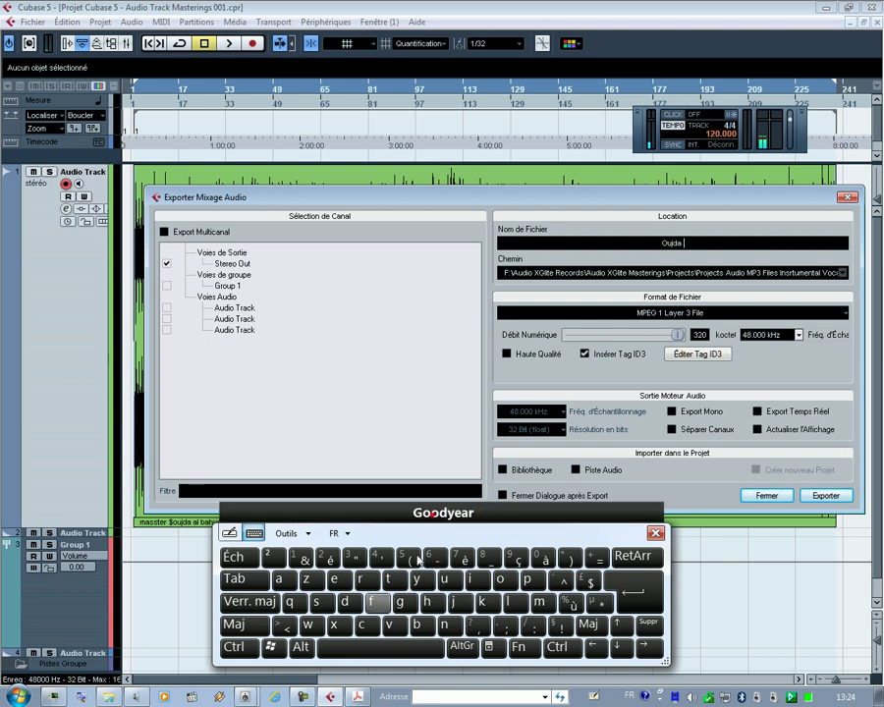
- Append the word "Bahia" to the export file name
click(278, 606)
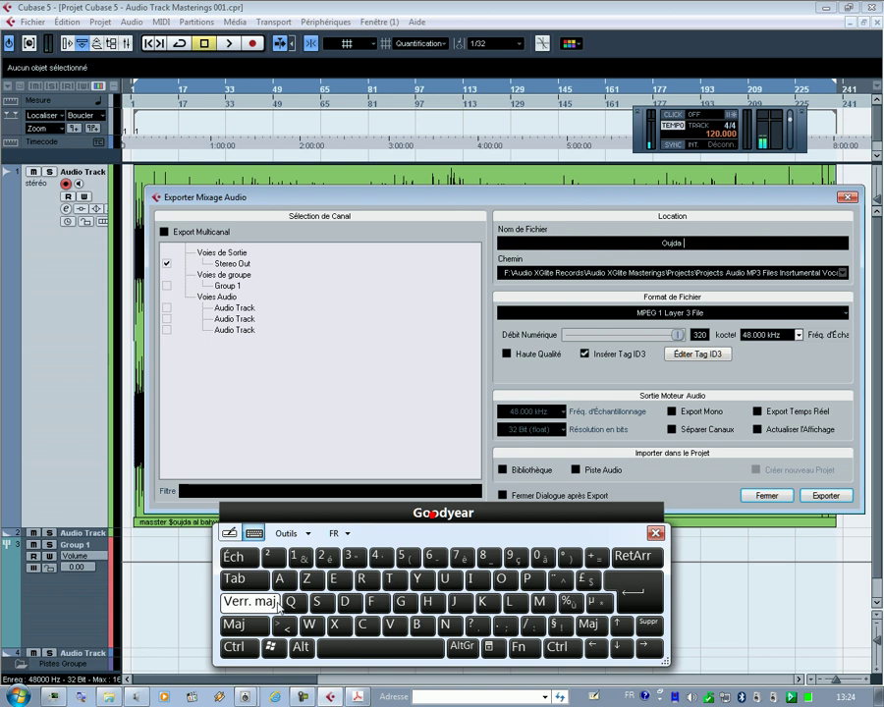
click(420, 624)
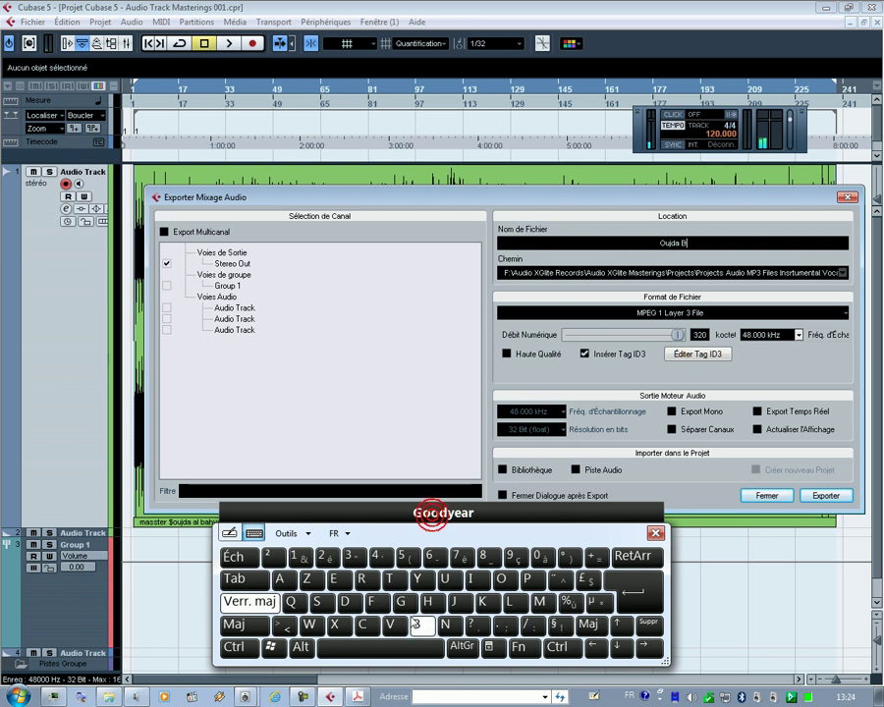
click(254, 601)
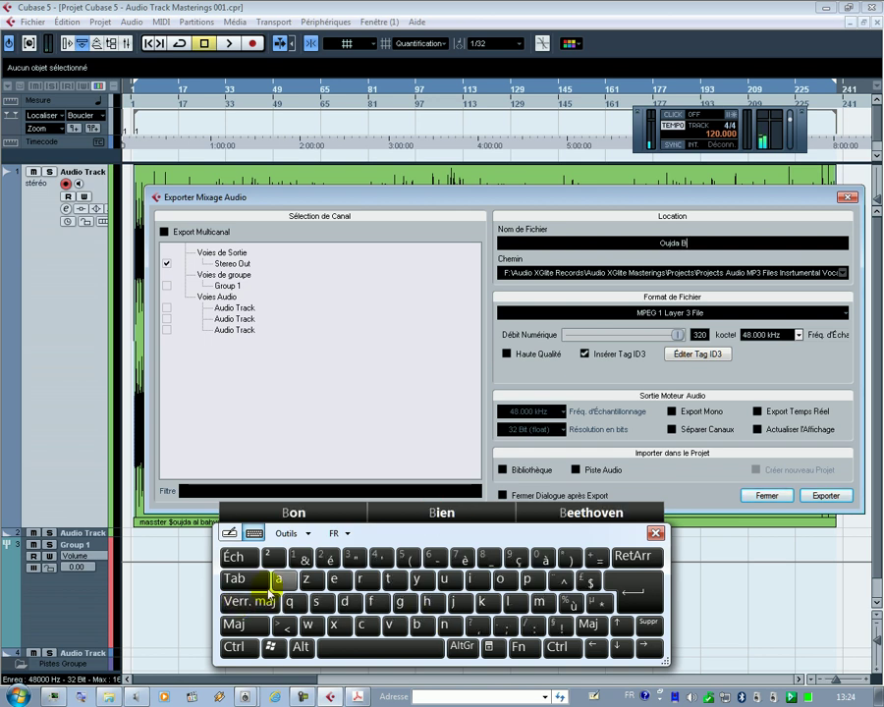
click(280, 578)
click(433, 603)
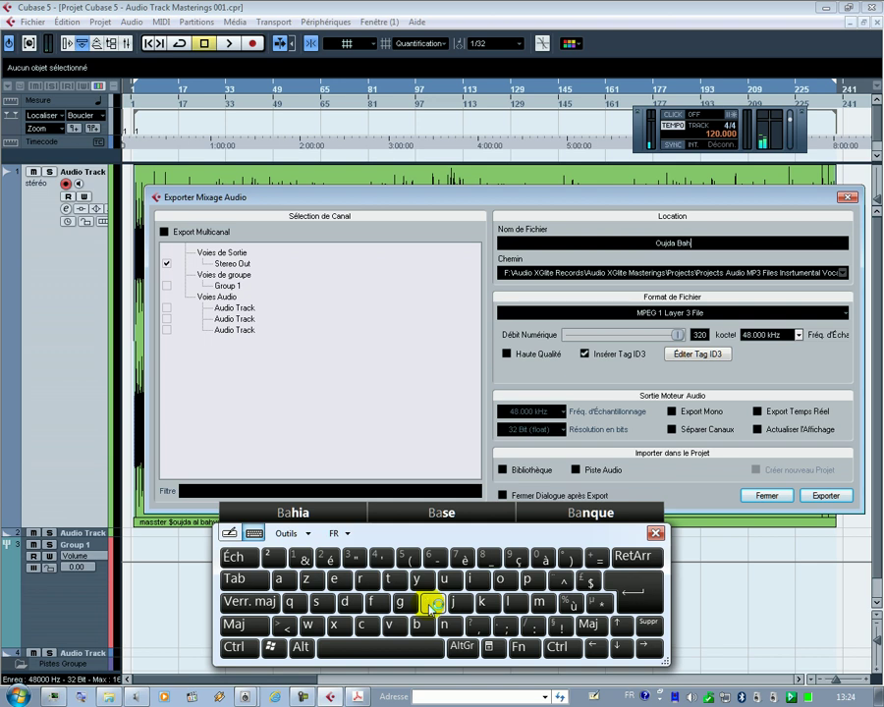
click(478, 579)
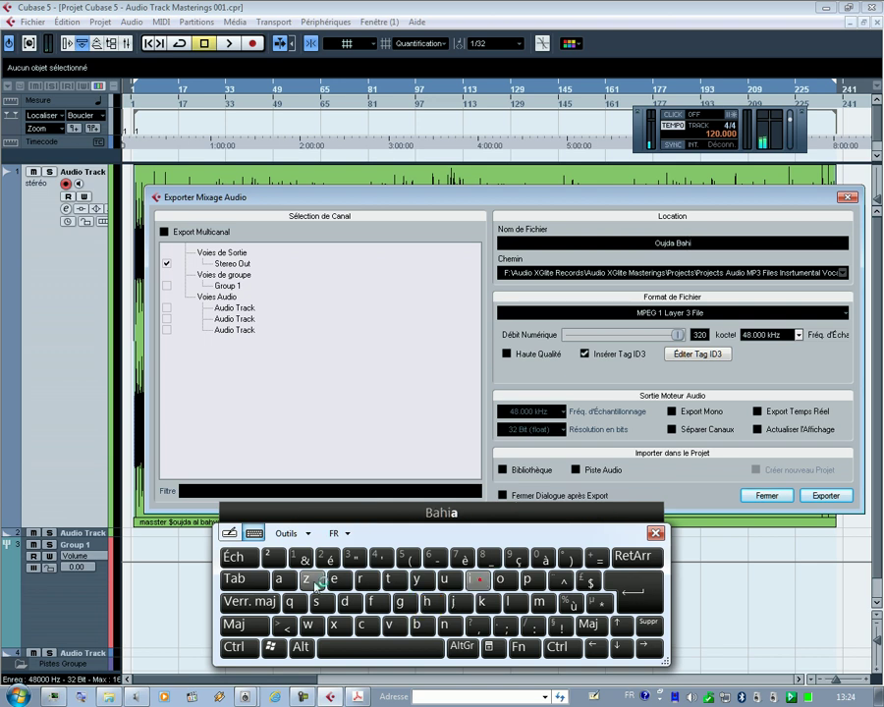
click(282, 580)
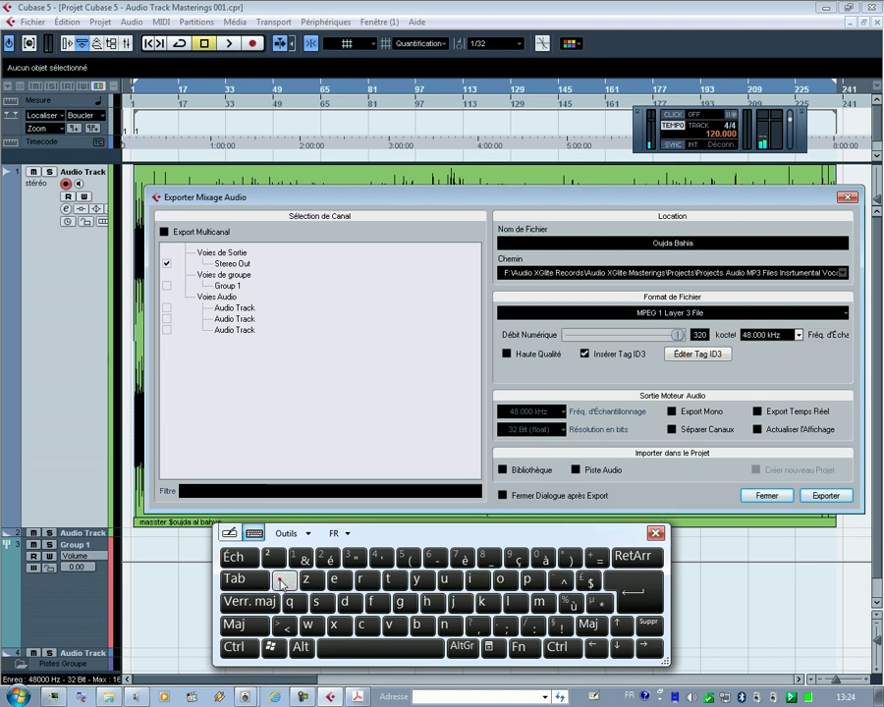
click(282, 580)
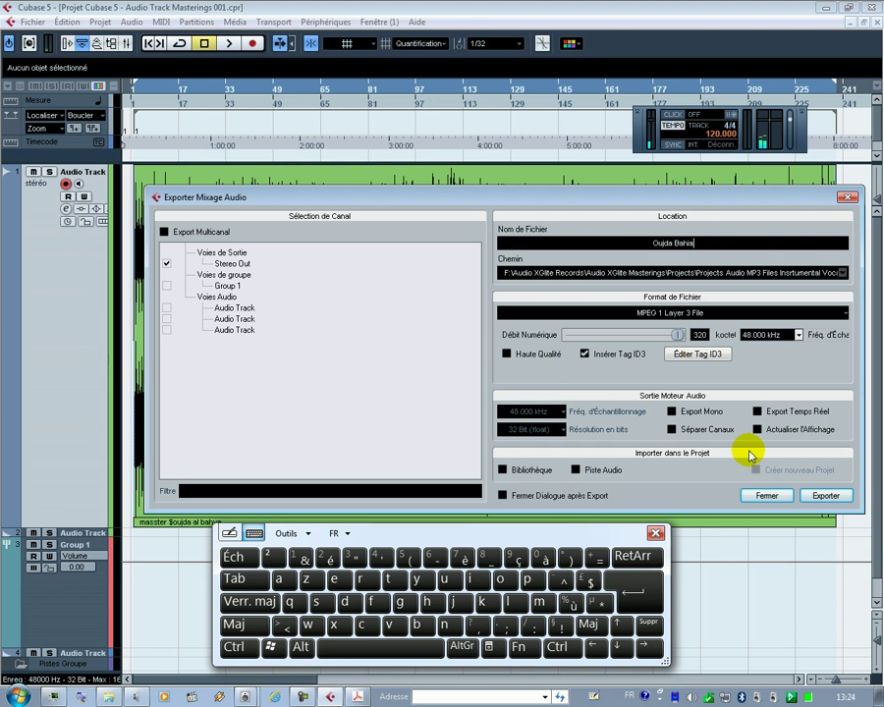
- Append "Vocal" followed by the singer's full name to the export file name
click(390, 648)
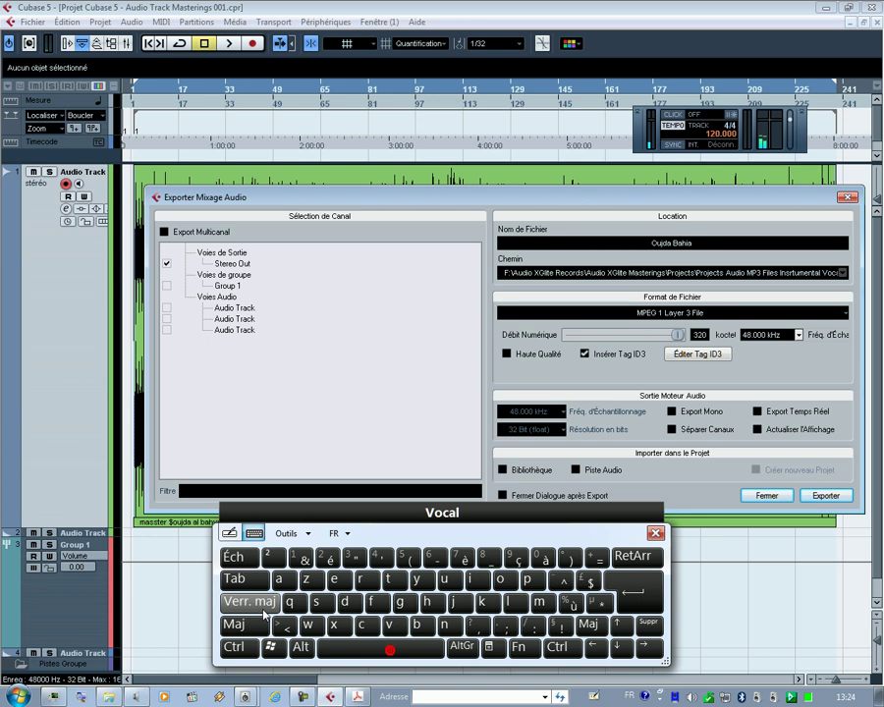
click(265, 606)
text(V)
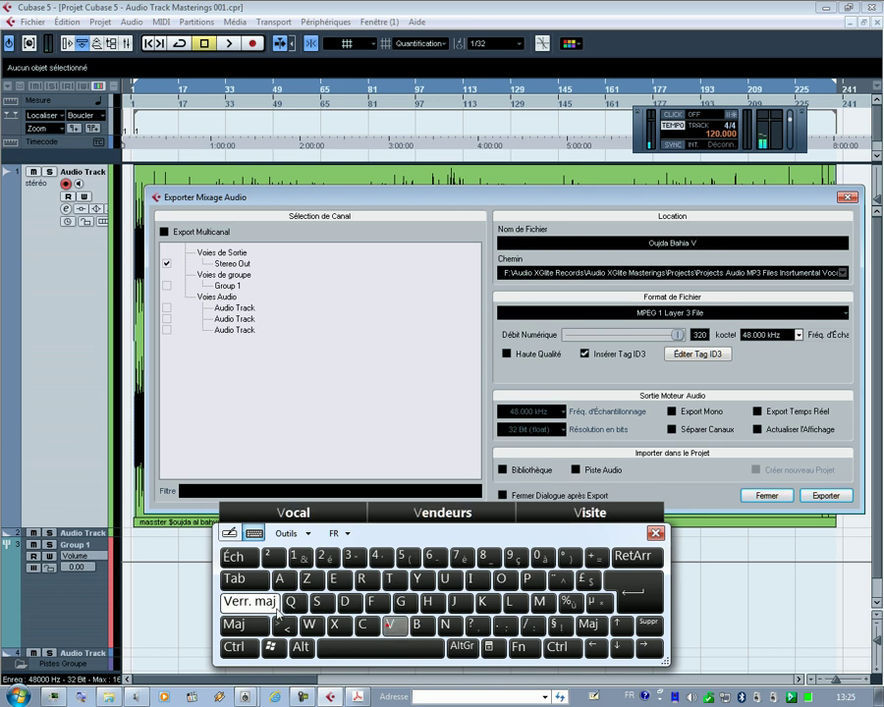
click(324, 513)
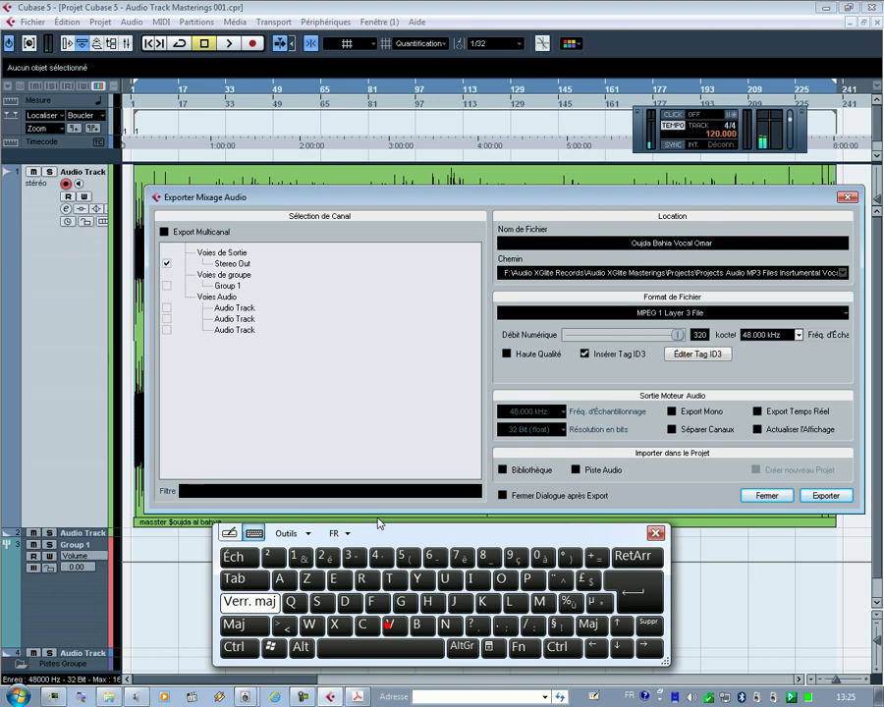
text(Chari)
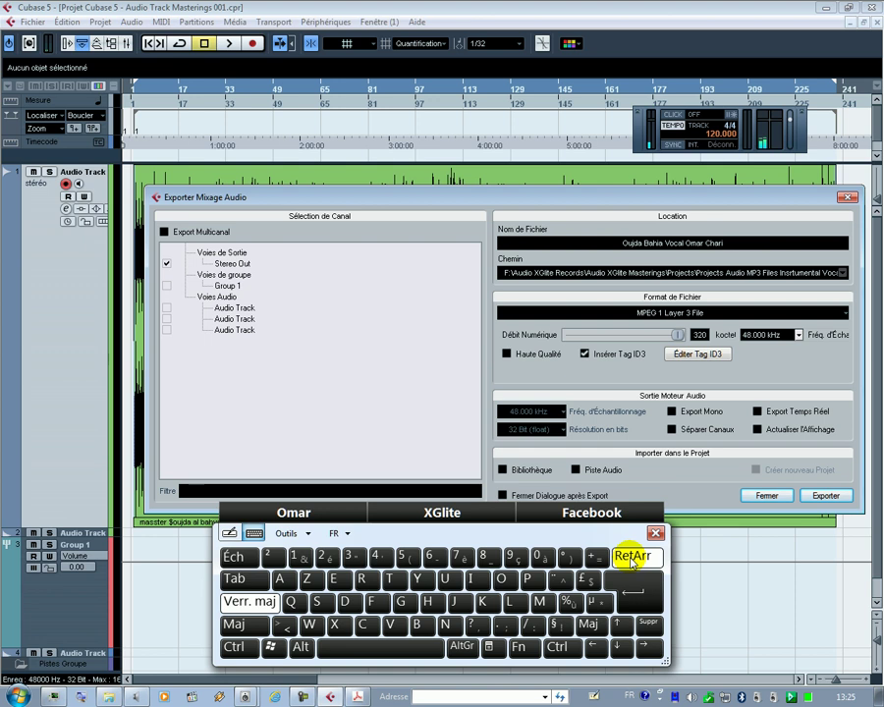
click(632, 555)
- Copy the complete export file name into the Windows taskbar's Address field and close the export dialog without exporting
click(236, 647)
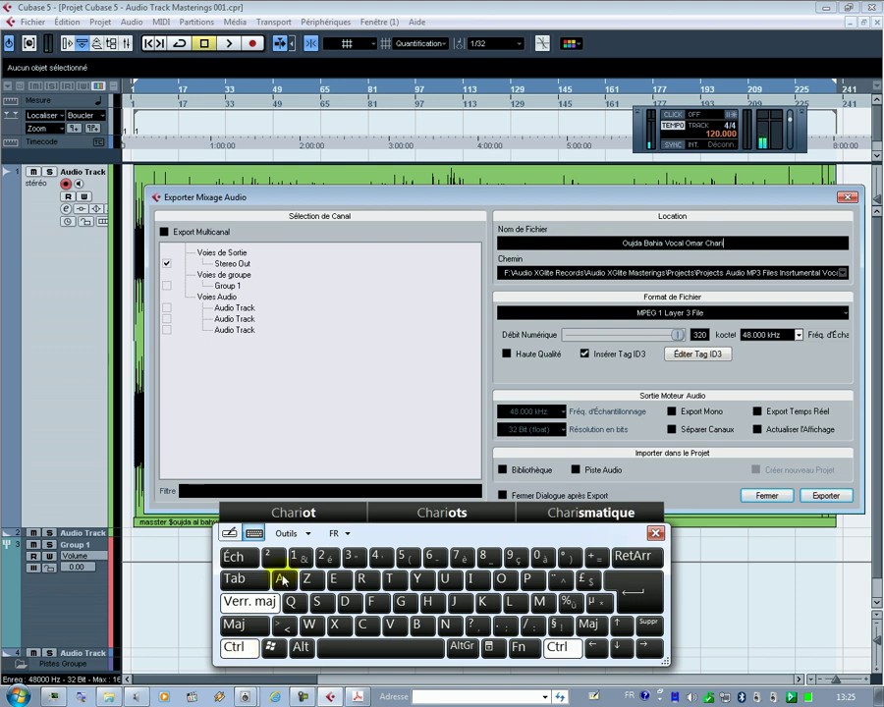
click(281, 581)
key(ctrl+c)
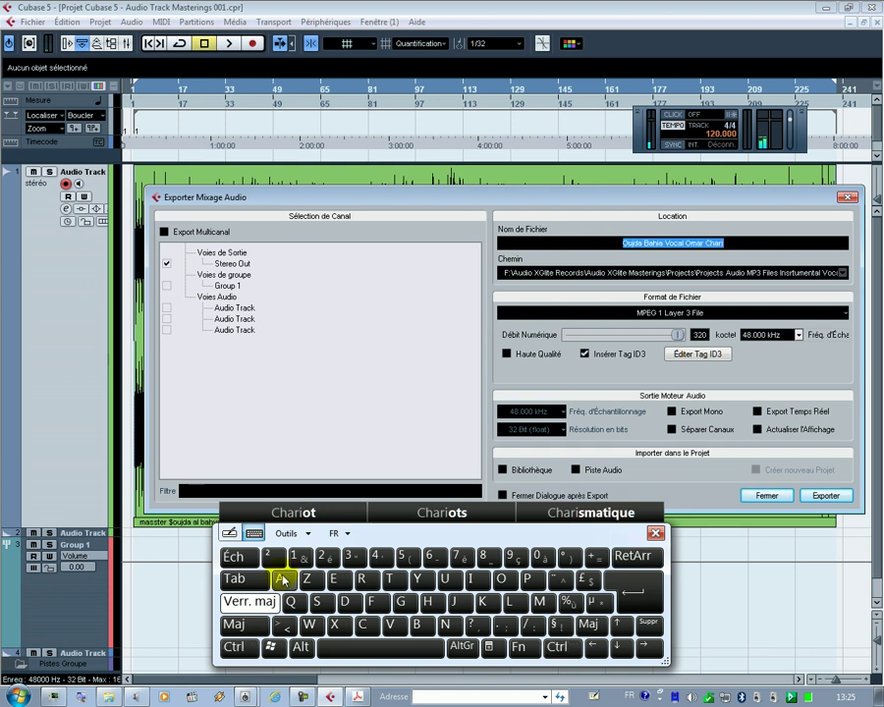
click(255, 648)
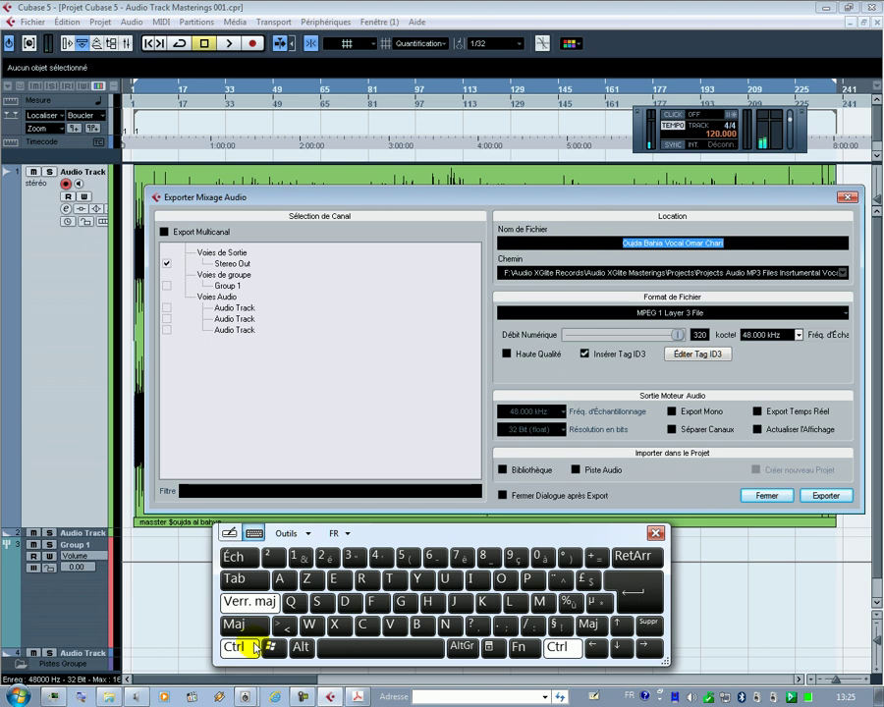
click(364, 625)
right_click(442, 699)
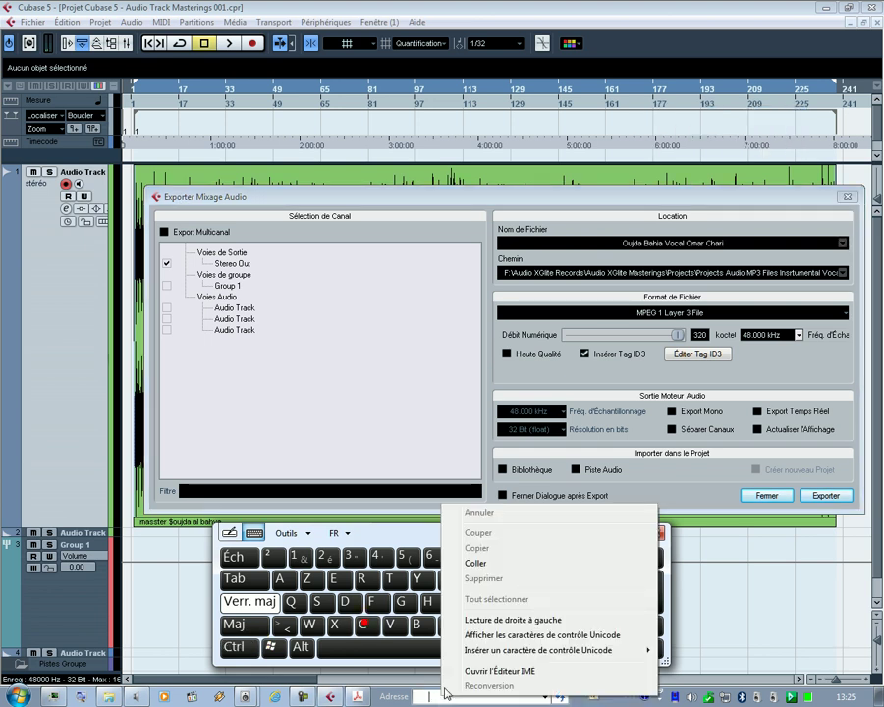
click(496, 566)
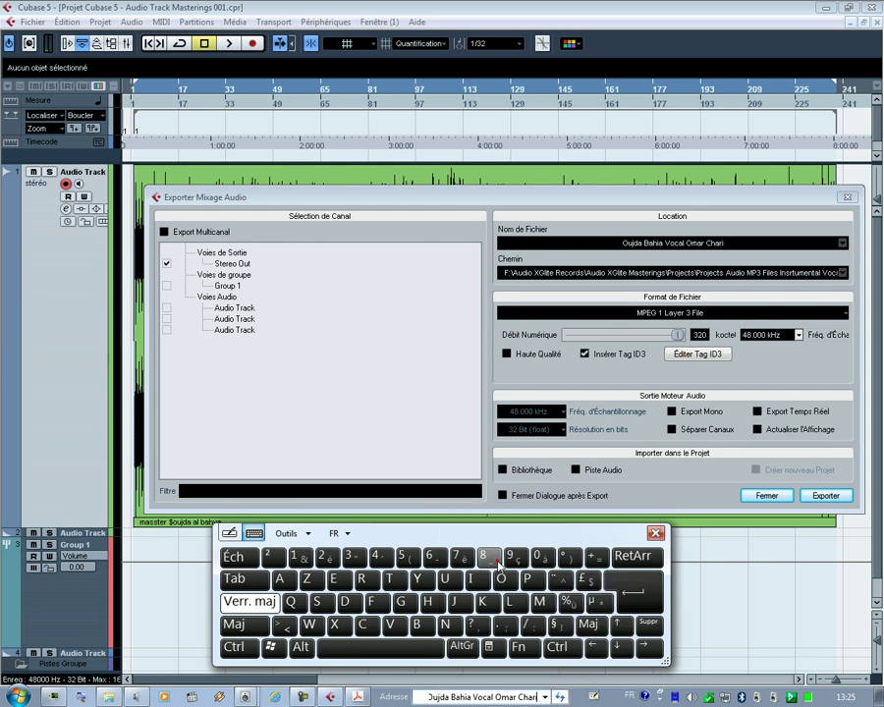
click(775, 496)
click(772, 496)
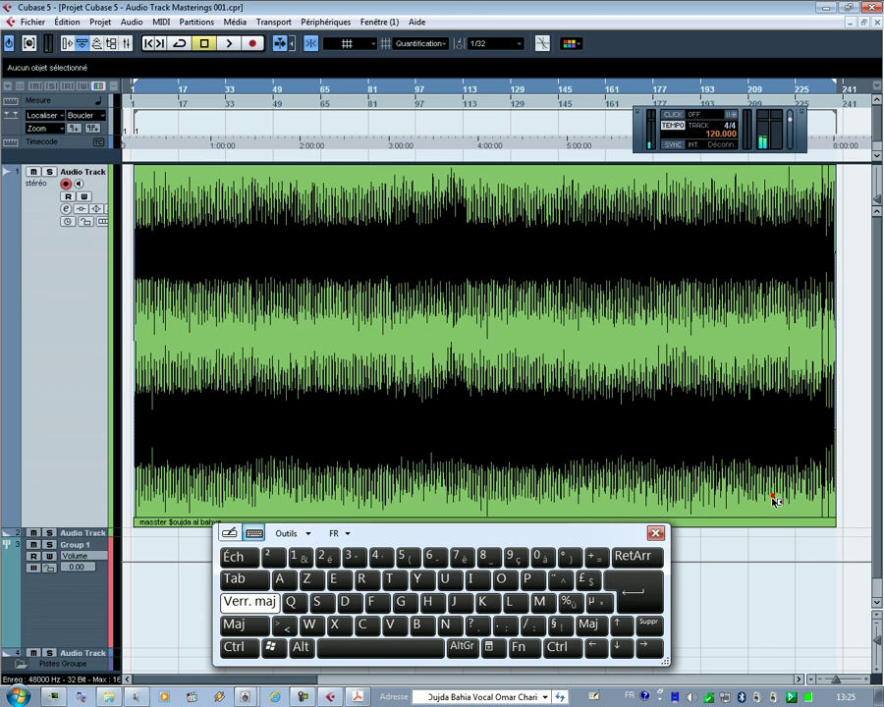
- Set the ASIO4ALL buffer size to 512 samples for the Creative Sound Blaster PCI128 device and close its settings
click(791, 699)
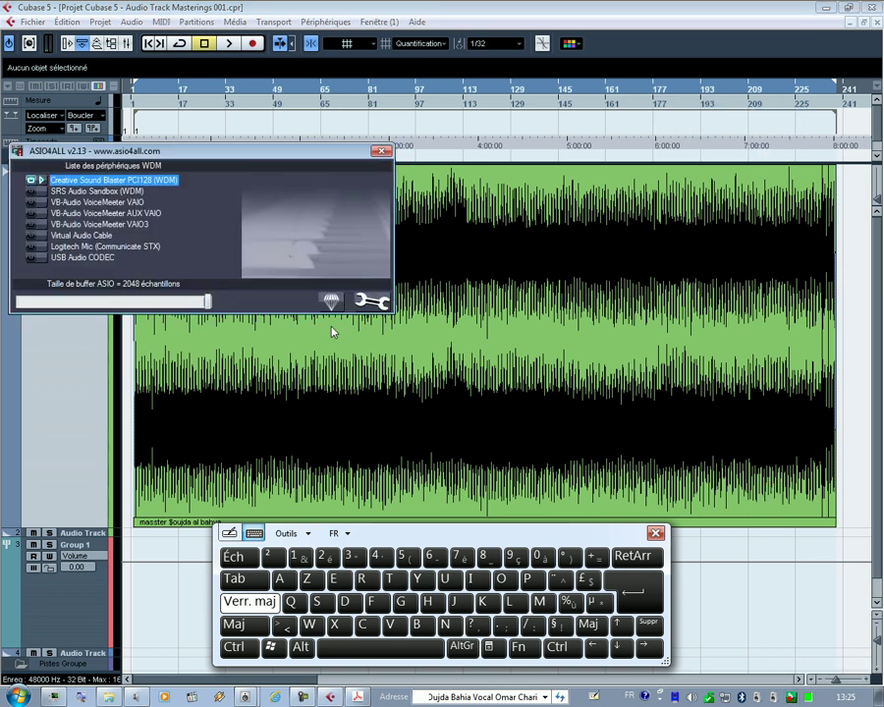
click(330, 301)
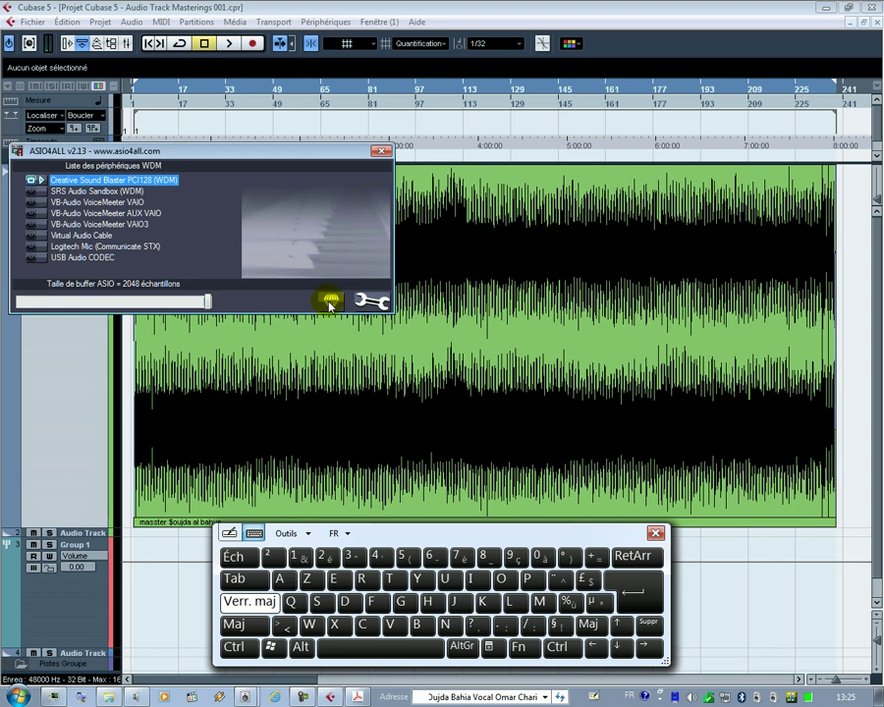
key(Tab)
key(Page_Down)
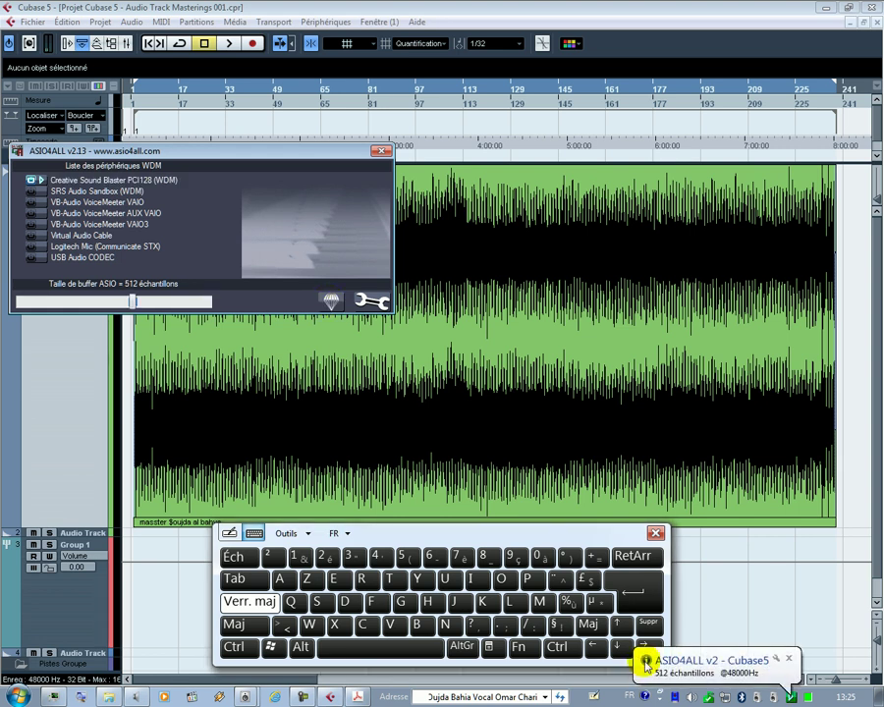
click(646, 664)
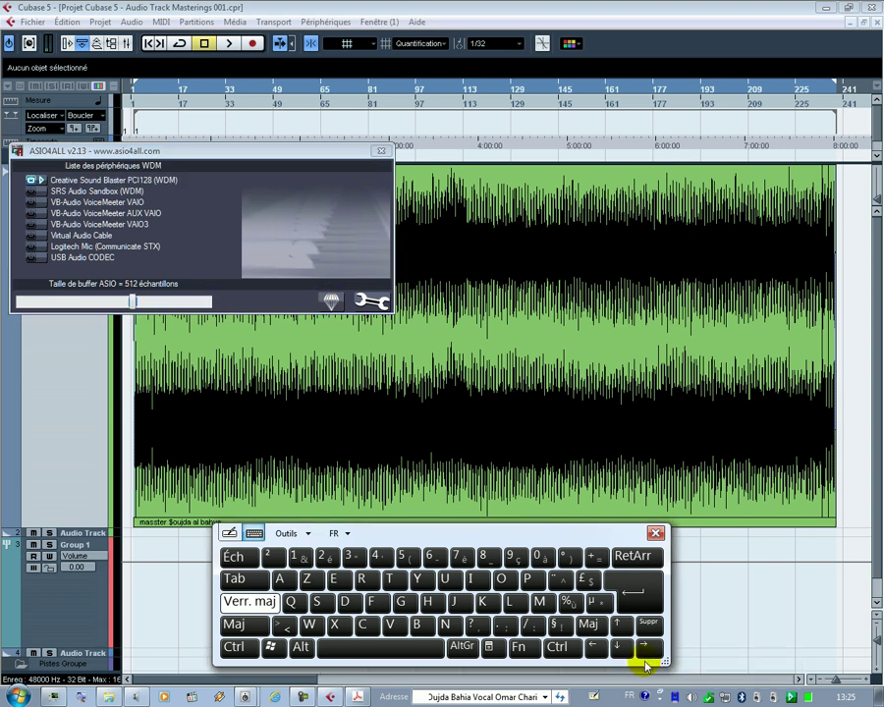
click(382, 149)
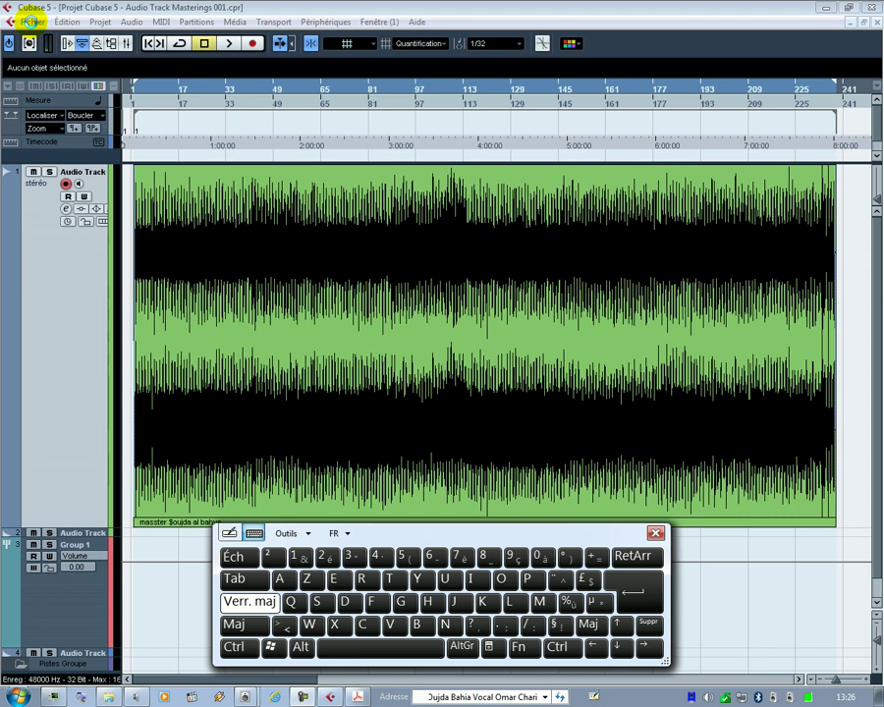
- Show the transport panel and open the audio mixdown export settings
key(F2)
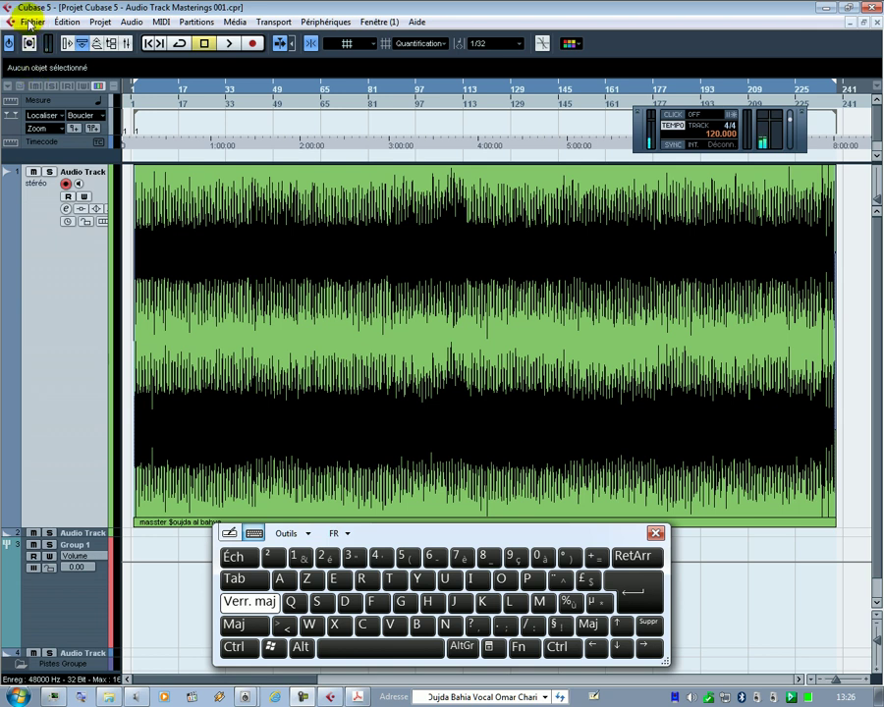
click(30, 22)
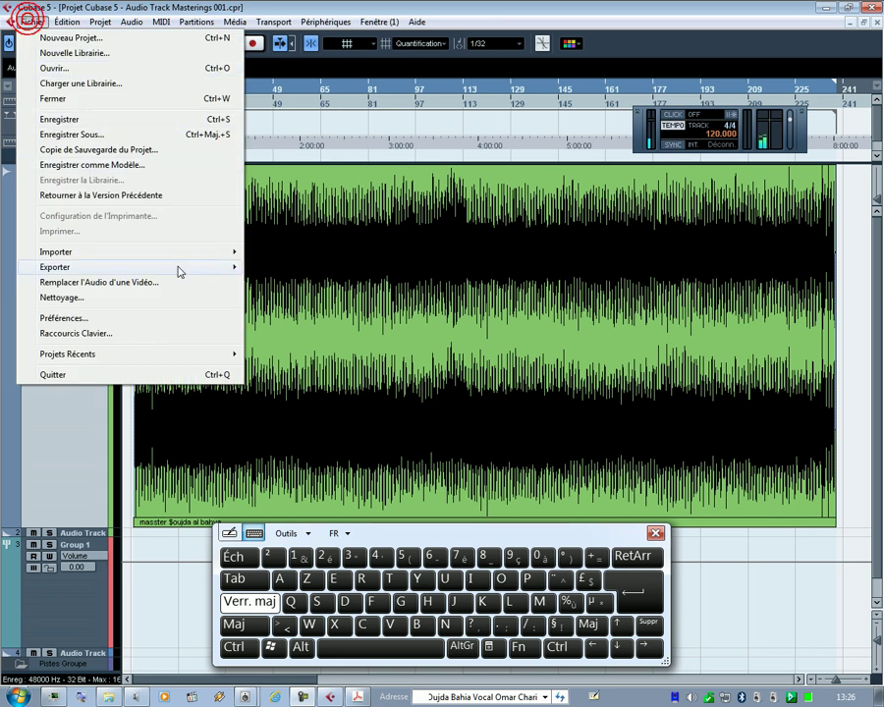
mouse_move(179, 271)
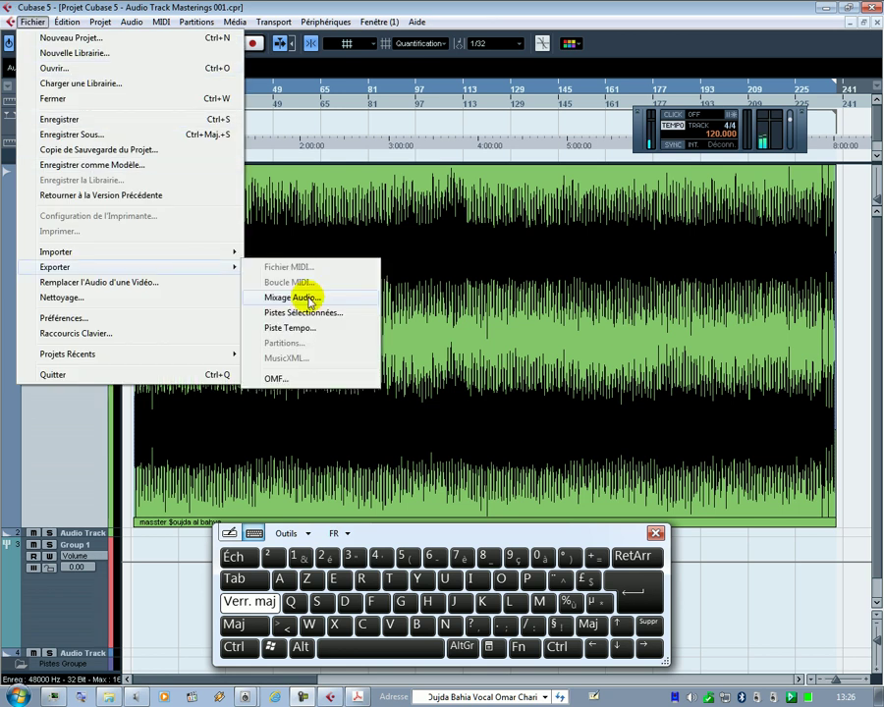
click(352, 300)
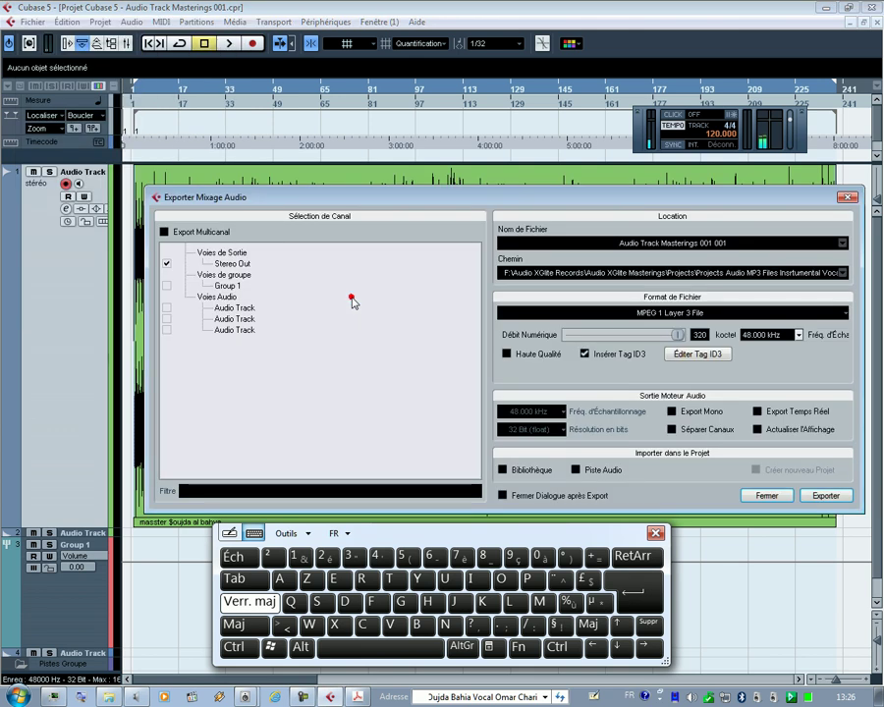
- Replace the default export file name with the previously copied song title
click(626, 244)
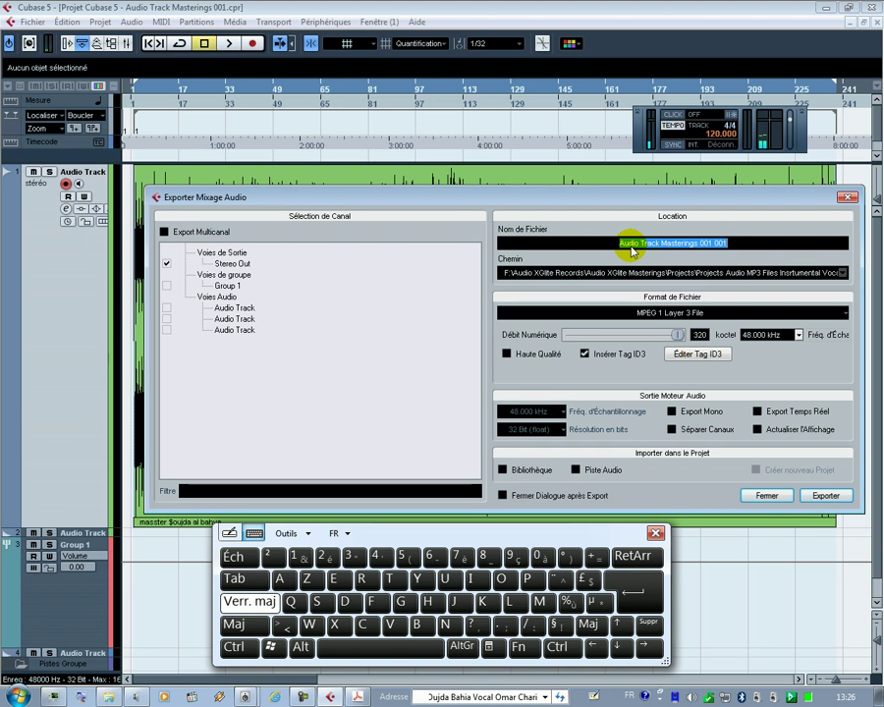
right_click(631, 250)
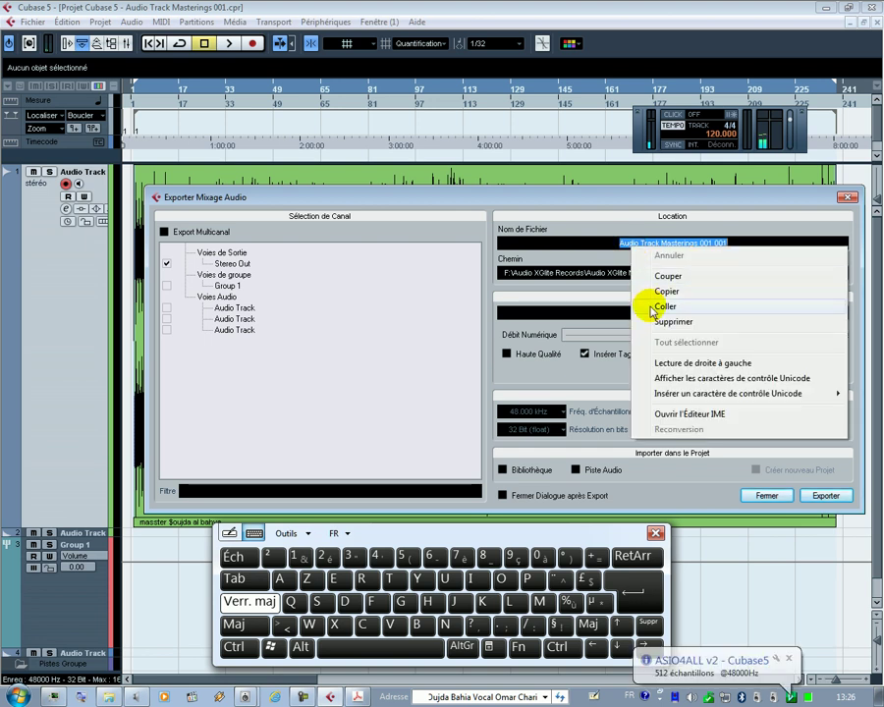
click(652, 308)
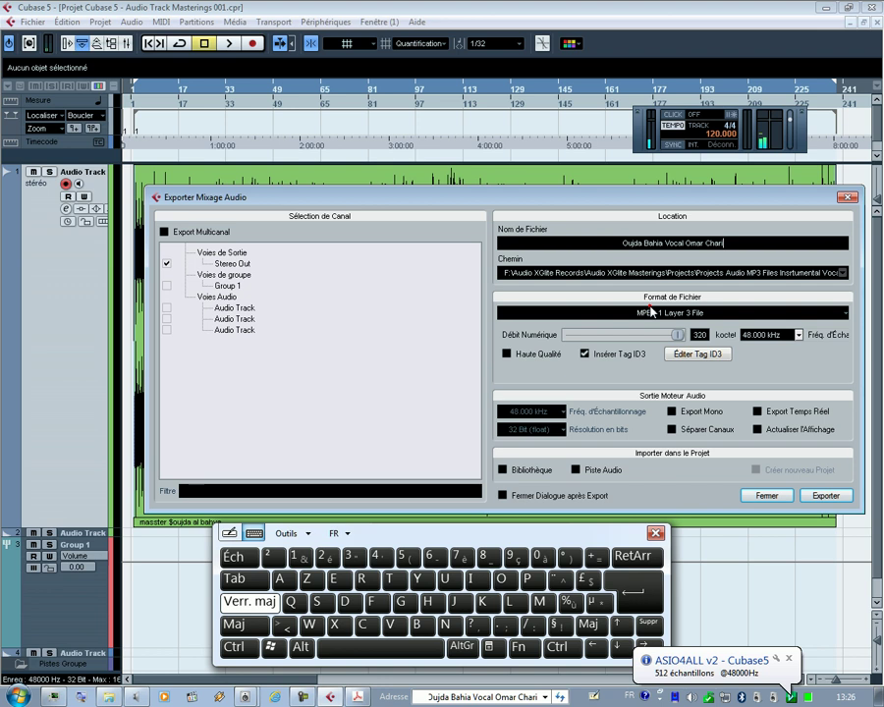
click(649, 303)
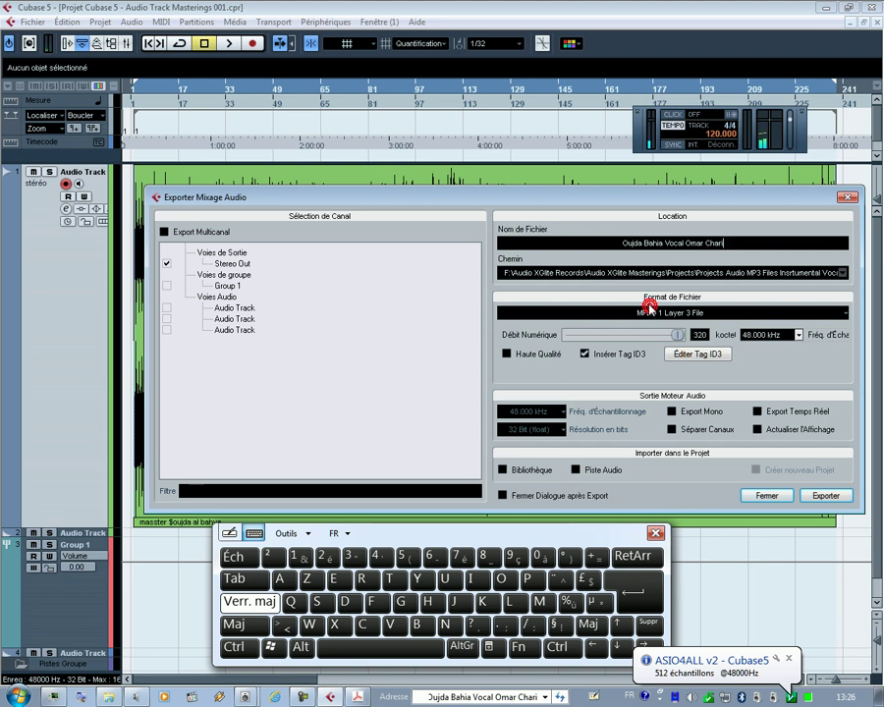
- Open the MP3's ID3 tag for editing and replace its title with the copied song title
click(698, 355)
click(699, 356)
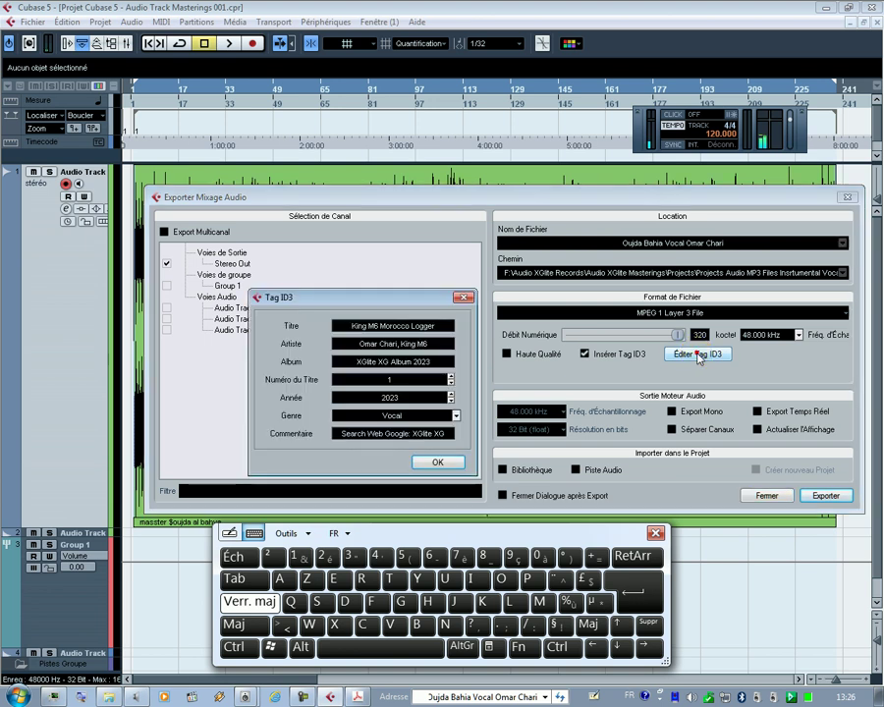
triple_click(395, 327)
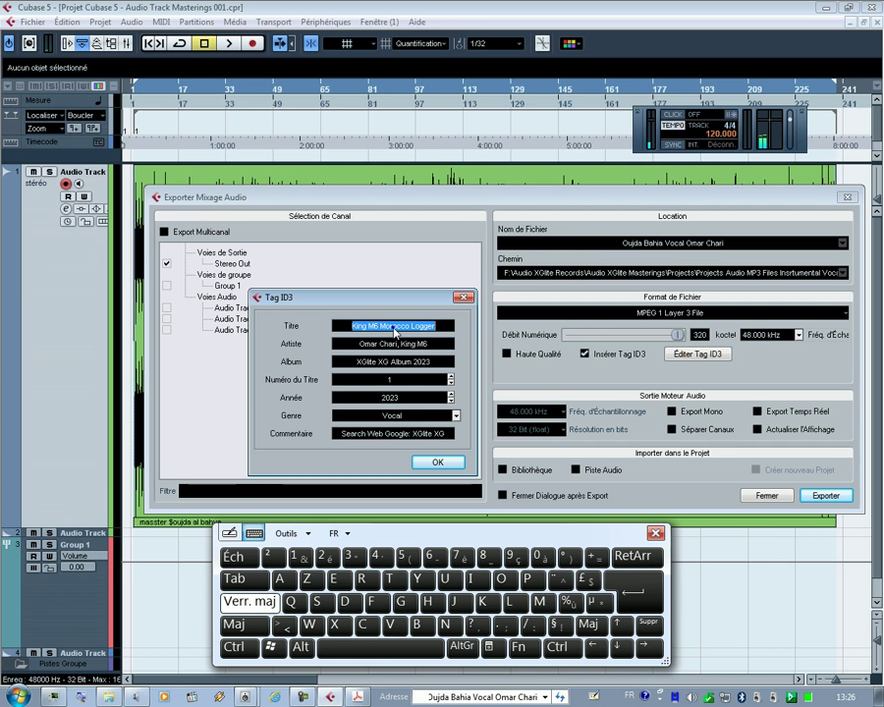
right_click(394, 330)
click(450, 389)
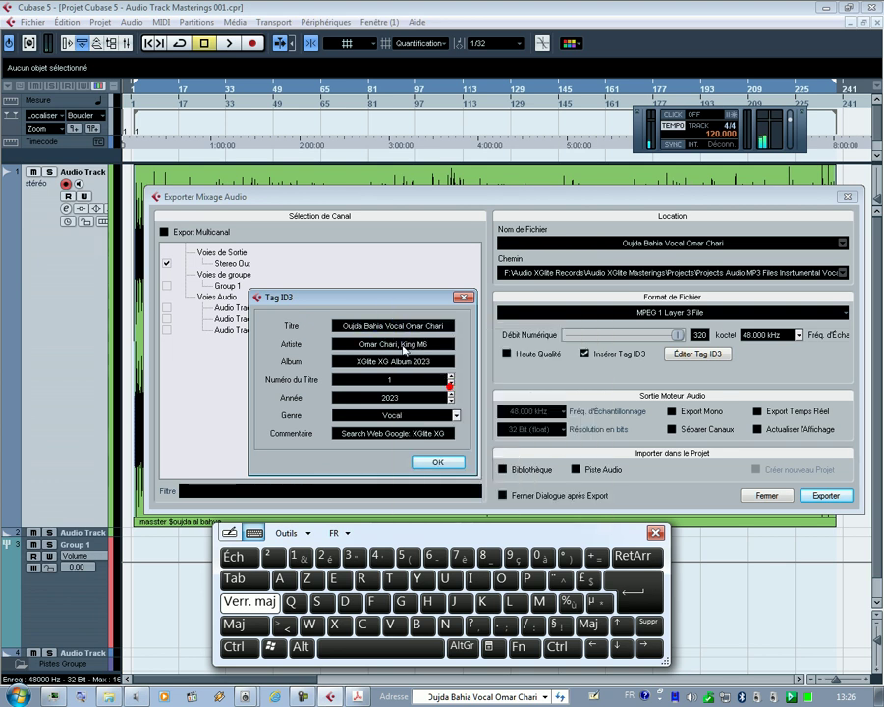
- Delete the second artist from the ID3 artist entry and set the year to 2024
drag(401, 346, 453, 344)
click(631, 557)
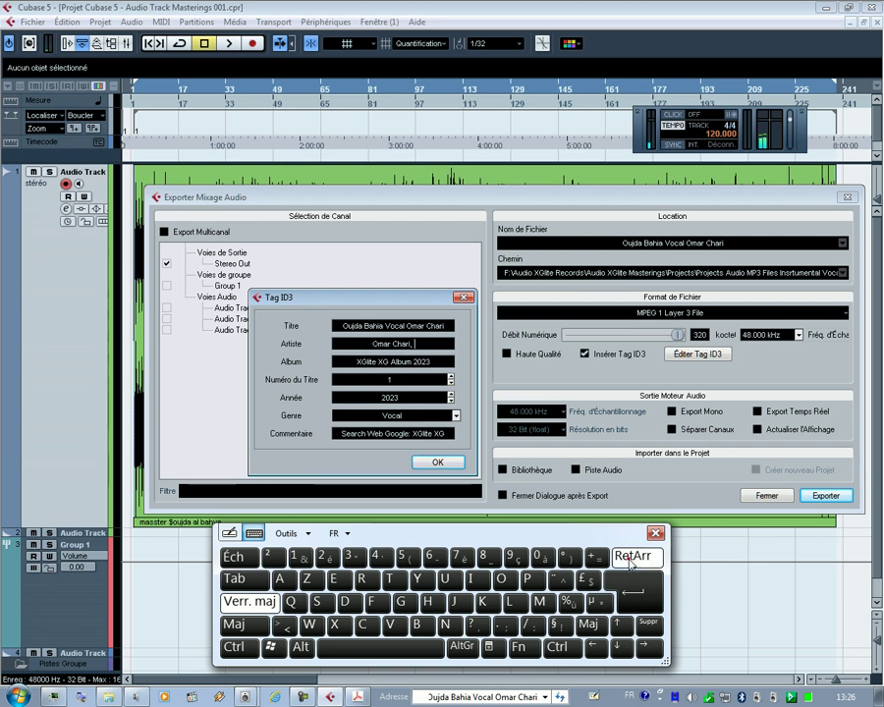
click(631, 557)
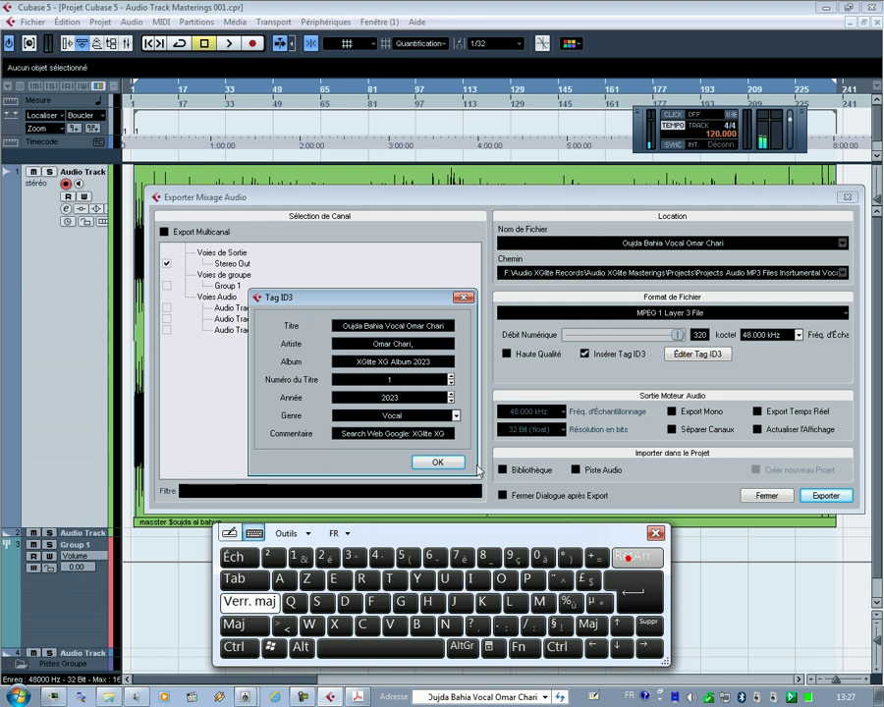
click(451, 394)
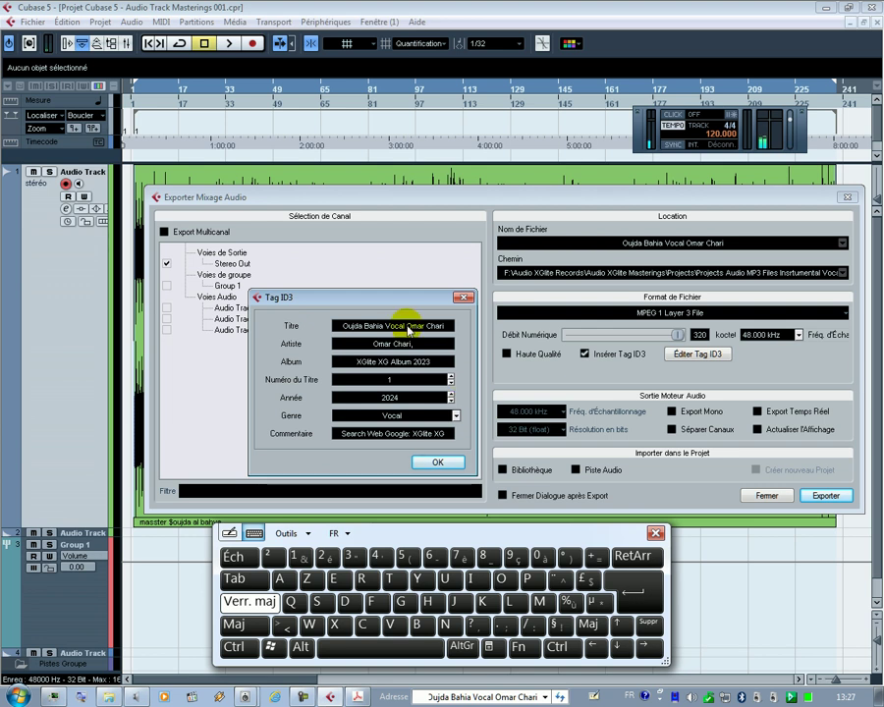
- Shorten the ID3 title to "Oujda Bahia Vocal" by deleting the singer's name, and confirm the tag
click(409, 330)
drag(405, 330, 448, 330)
click(634, 557)
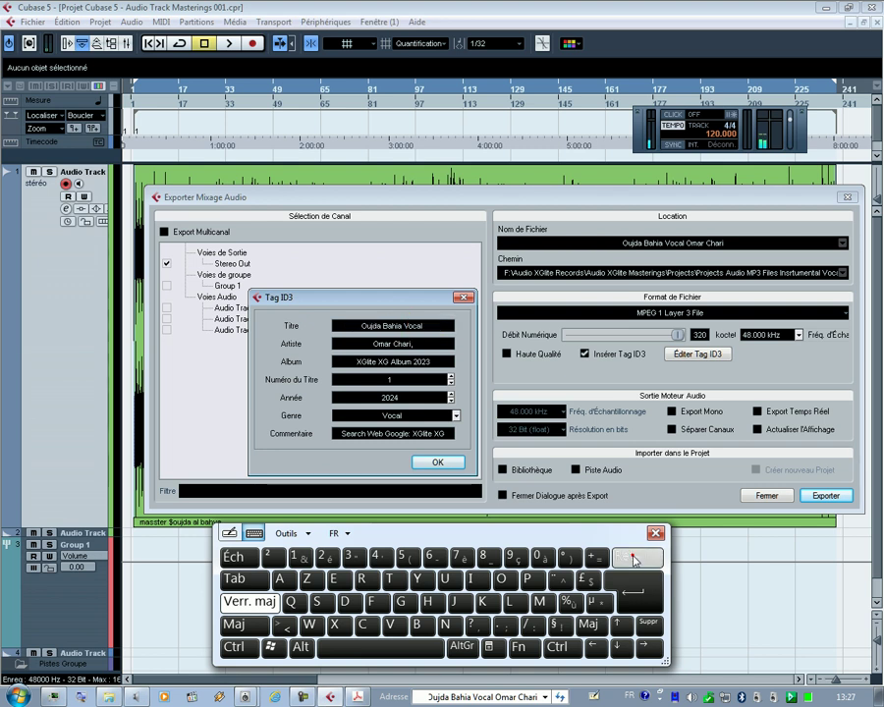
click(633, 556)
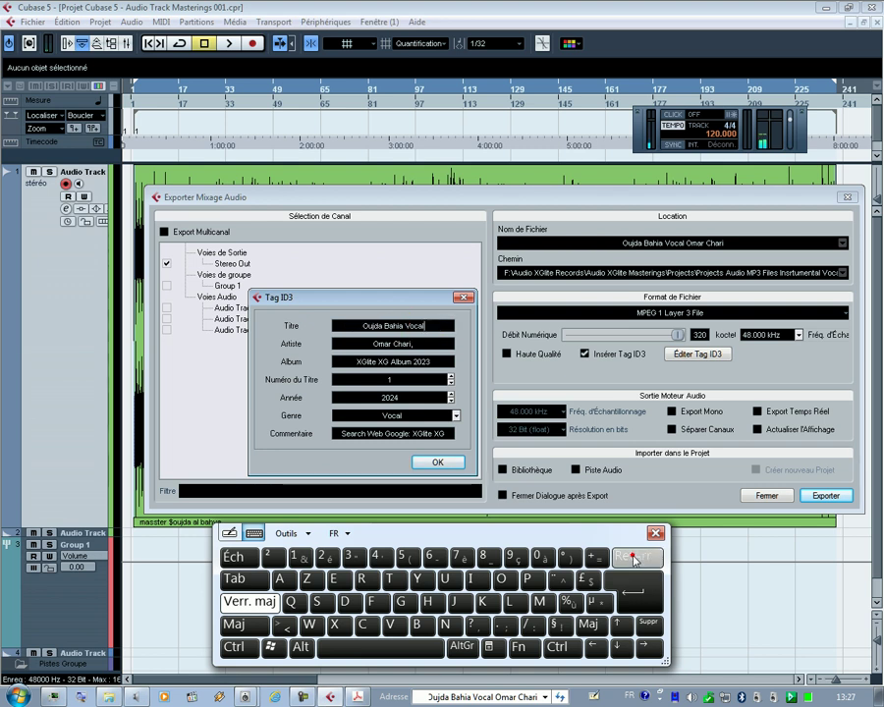
click(429, 464)
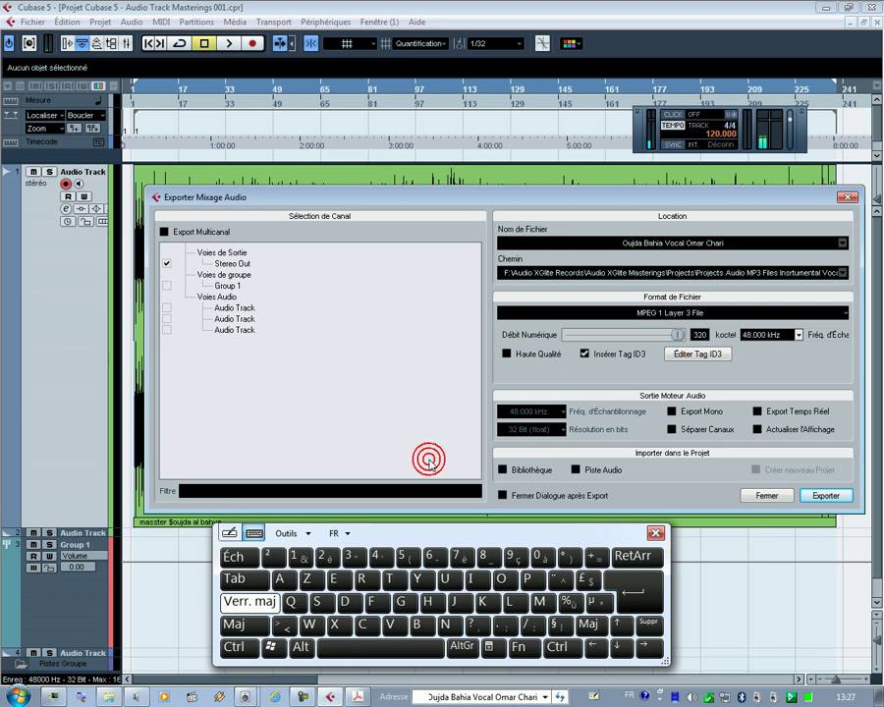
- Reopen the ID3 tag, change the album to "XGlite XG Album 2024", and confirm it
click(699, 356)
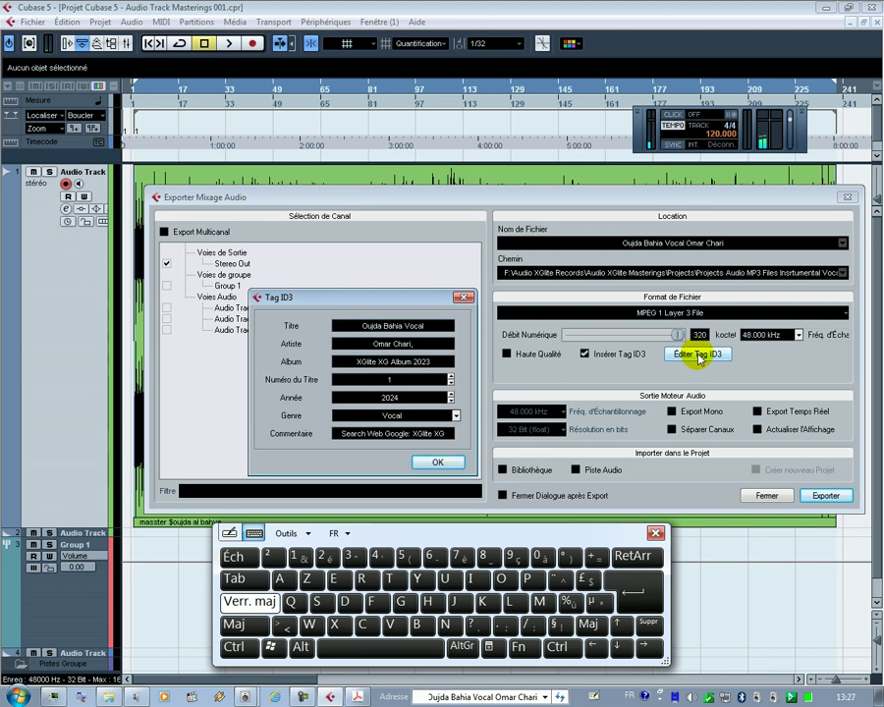
click(429, 367)
click(428, 364)
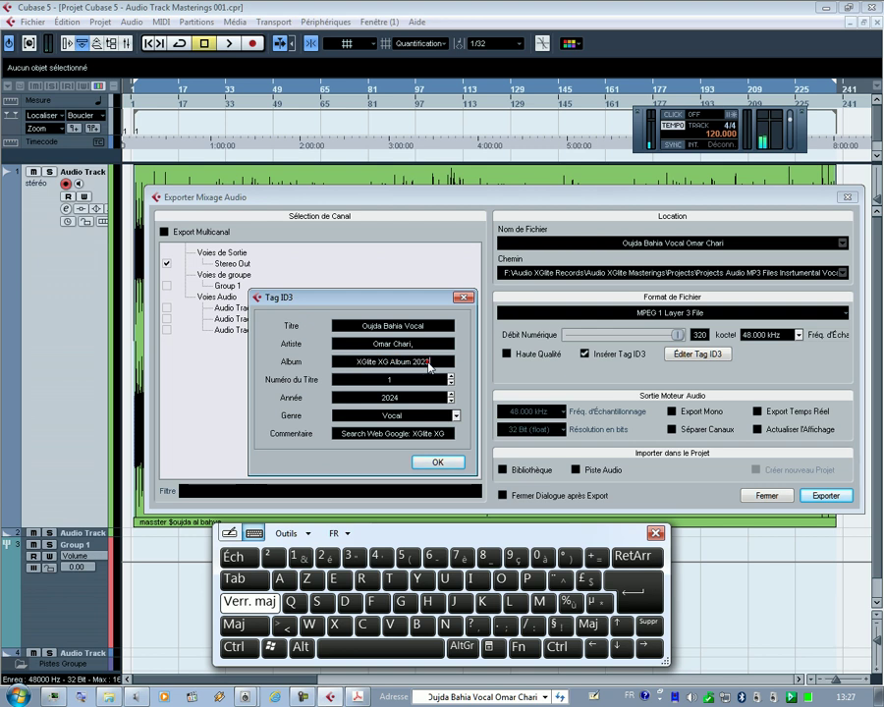
drag(428, 365, 425, 367)
click(383, 557)
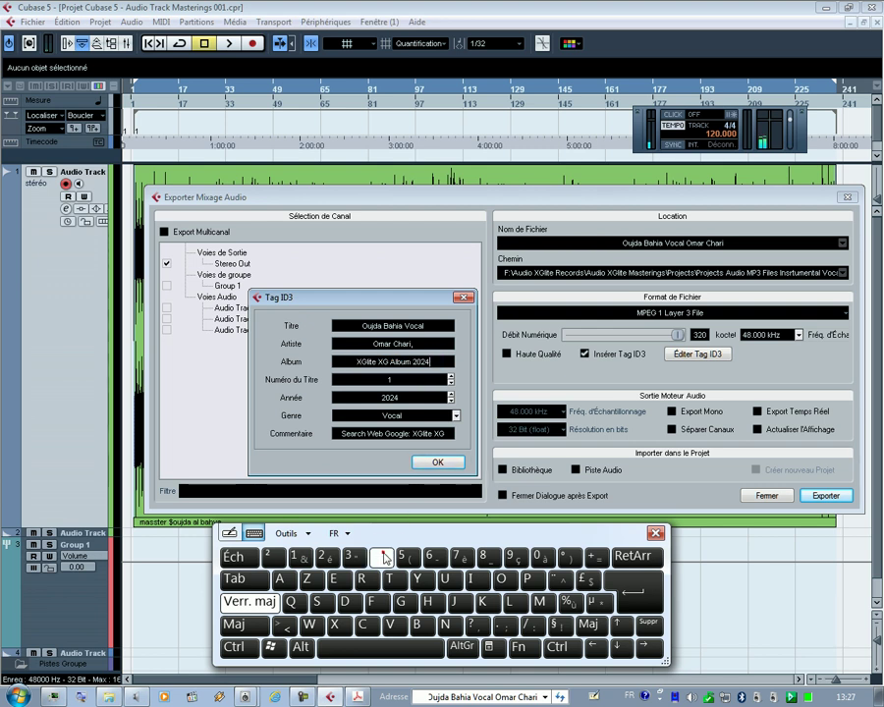
click(434, 465)
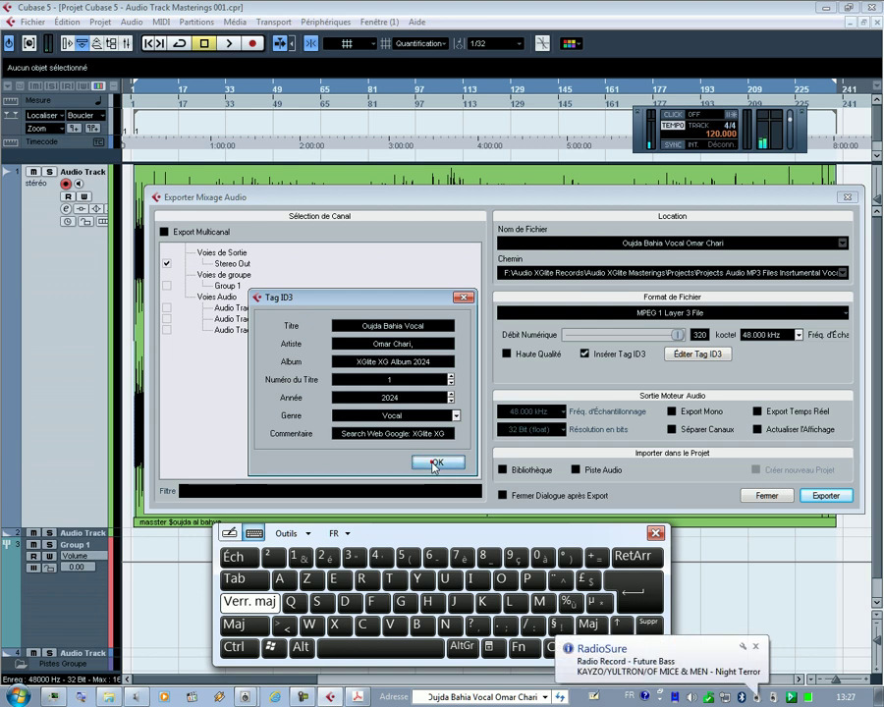
click(434, 464)
- Turn off caps lock on the on-screen keyboard and close the keyboard
click(251, 601)
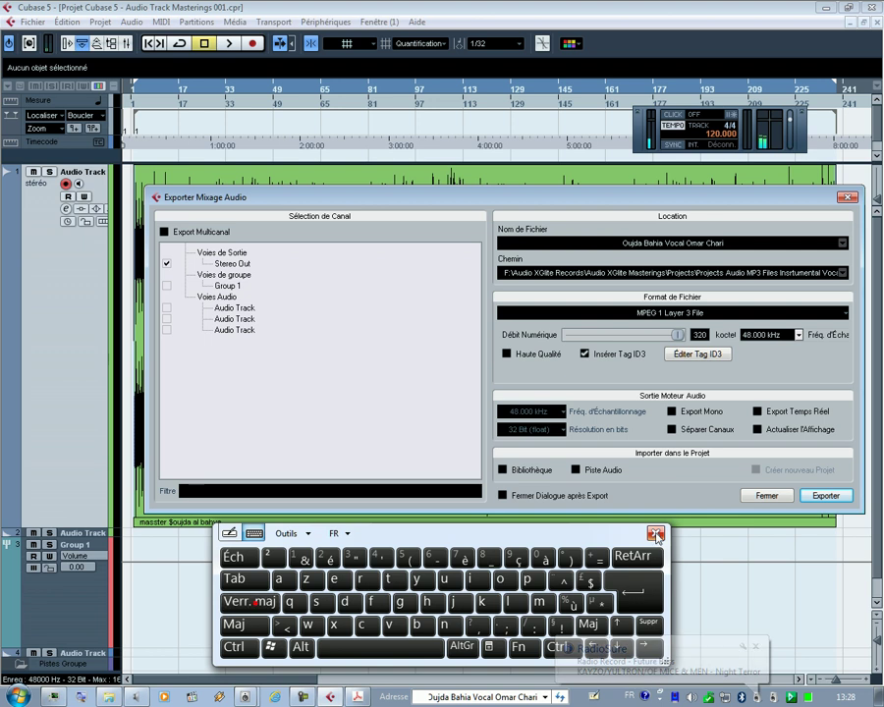
click(655, 533)
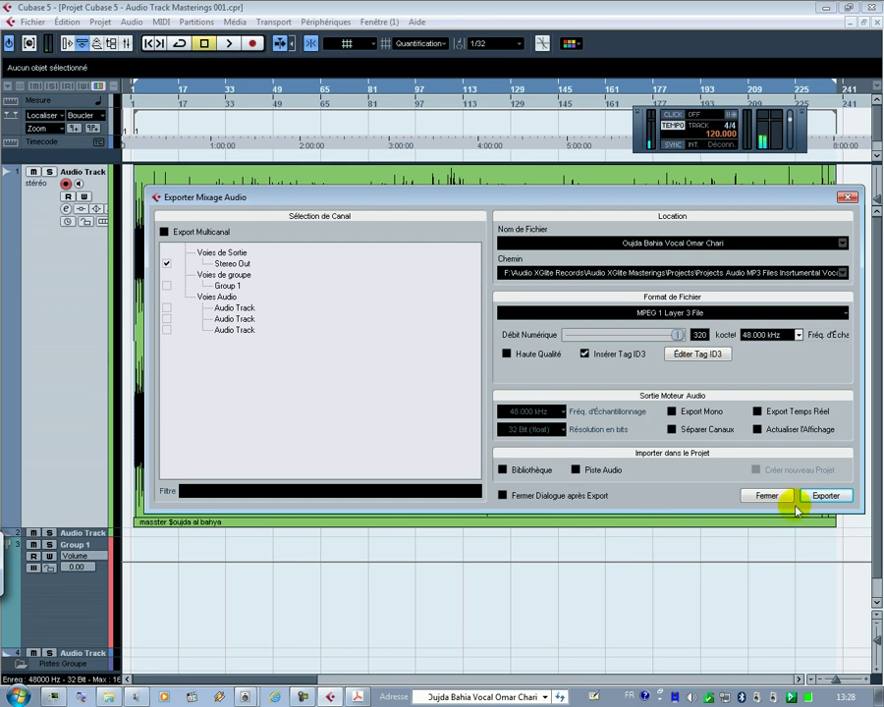
- Export the MP3 mixdown with the Haute Qualité option enabled, and close the export dialog
click(507, 355)
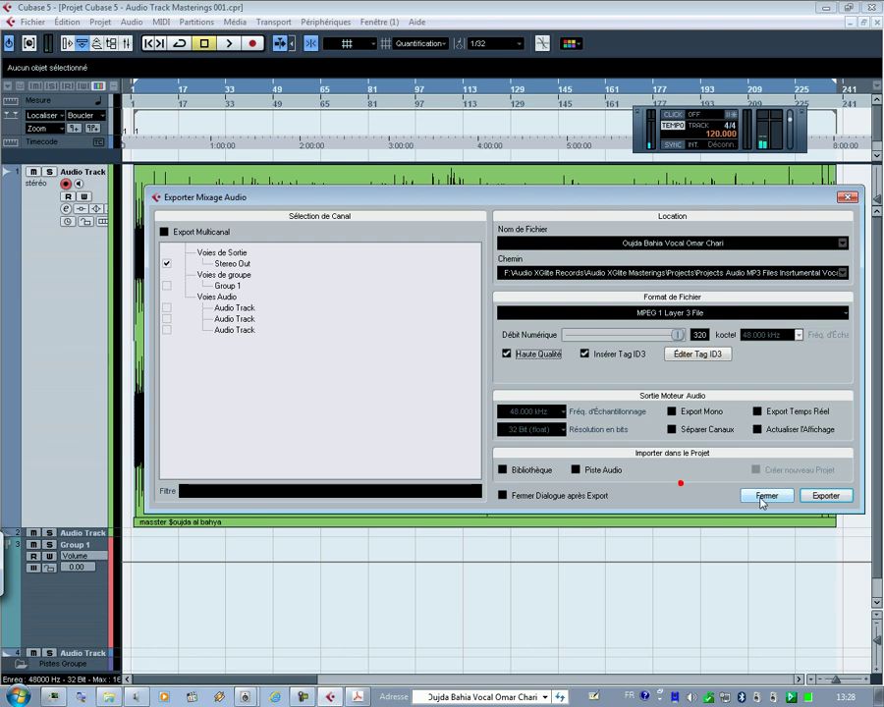
click(823, 496)
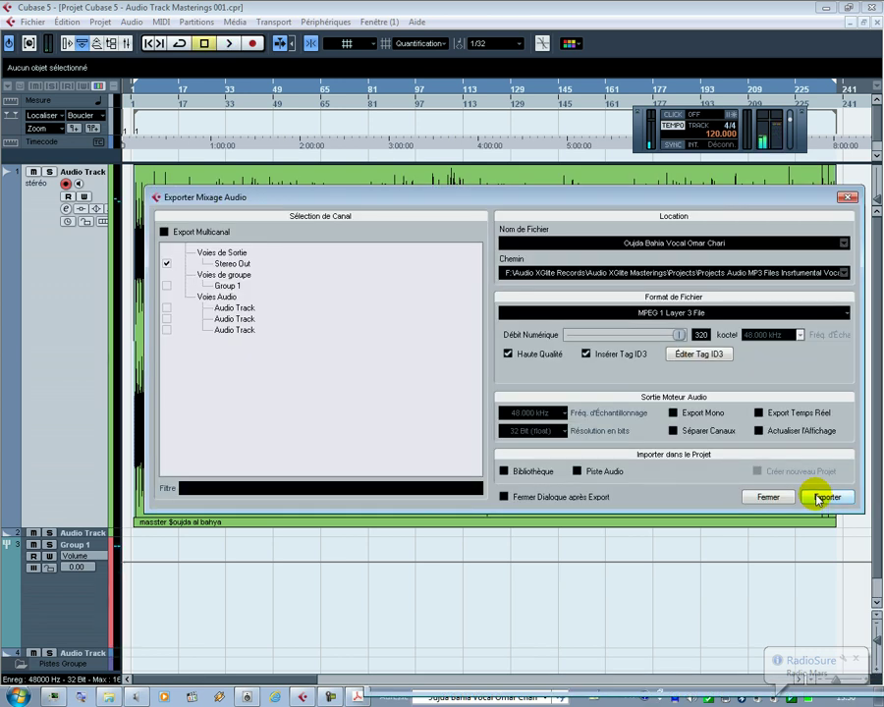
click(761, 498)
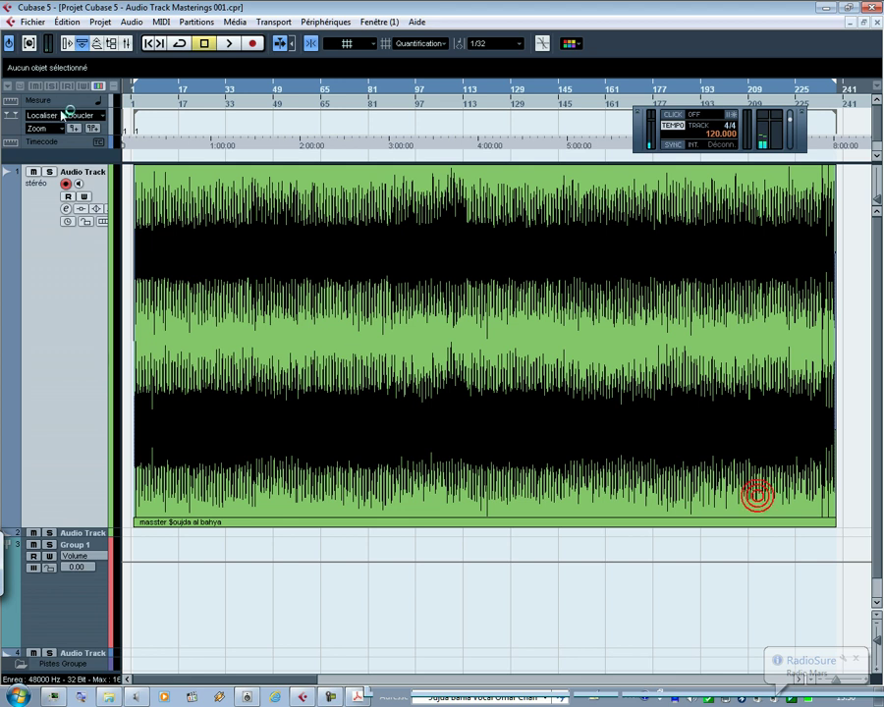
- Save the mastering project and close it
click(28, 21)
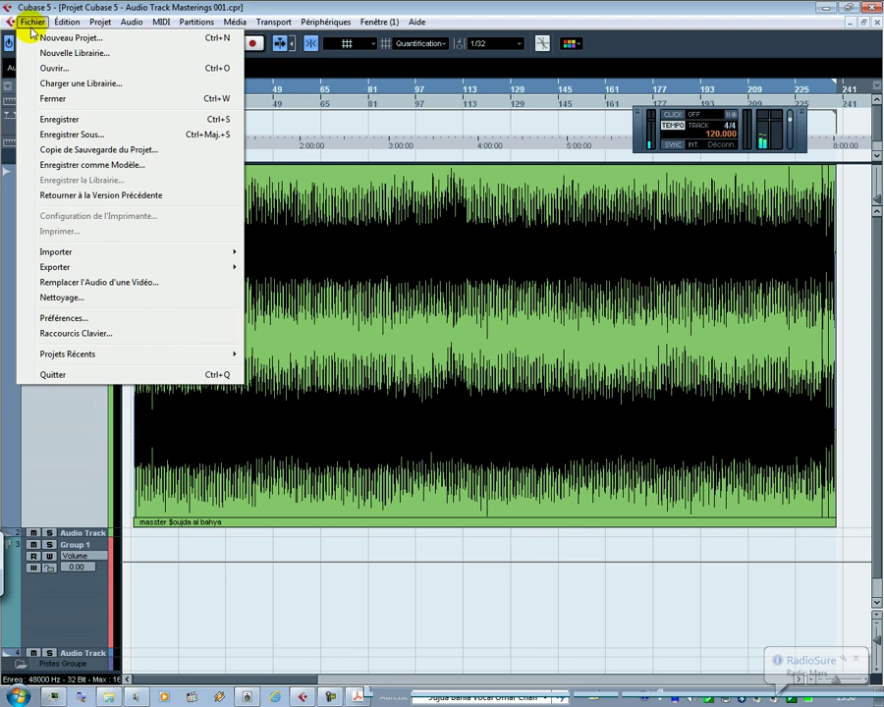
click(118, 120)
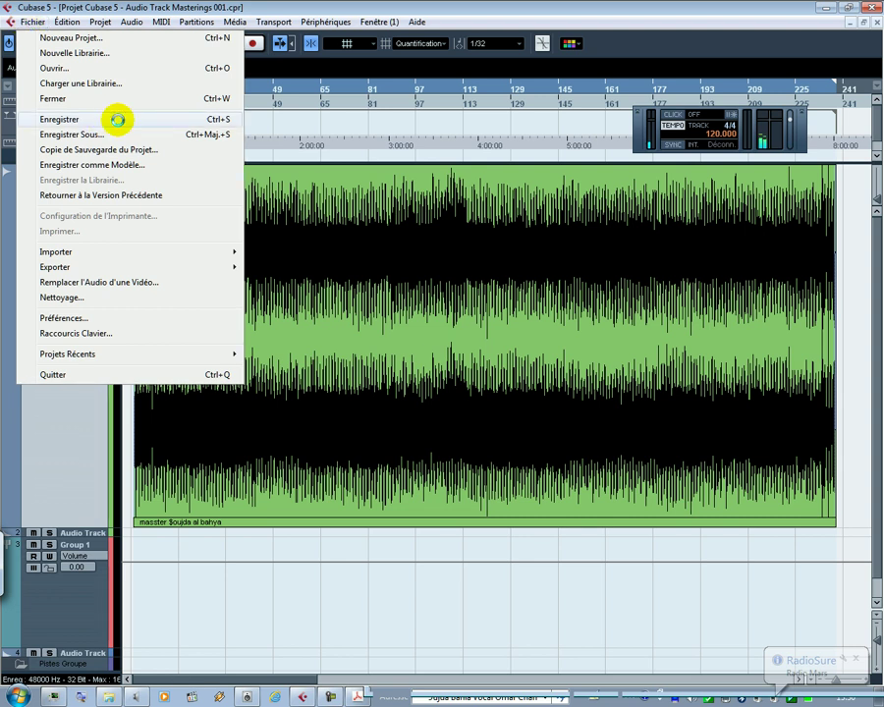
click(33, 21)
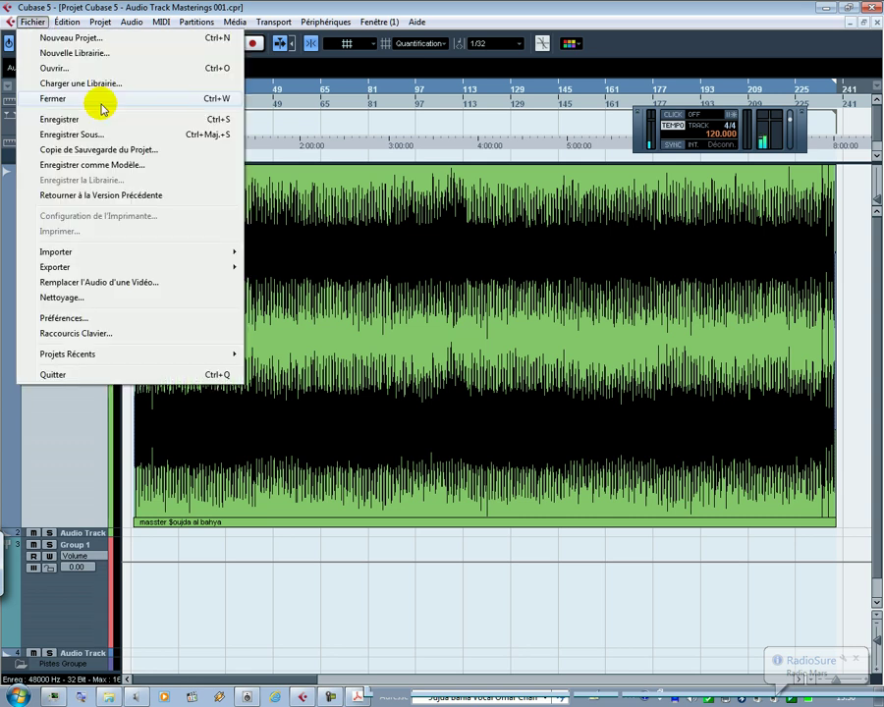
click(102, 99)
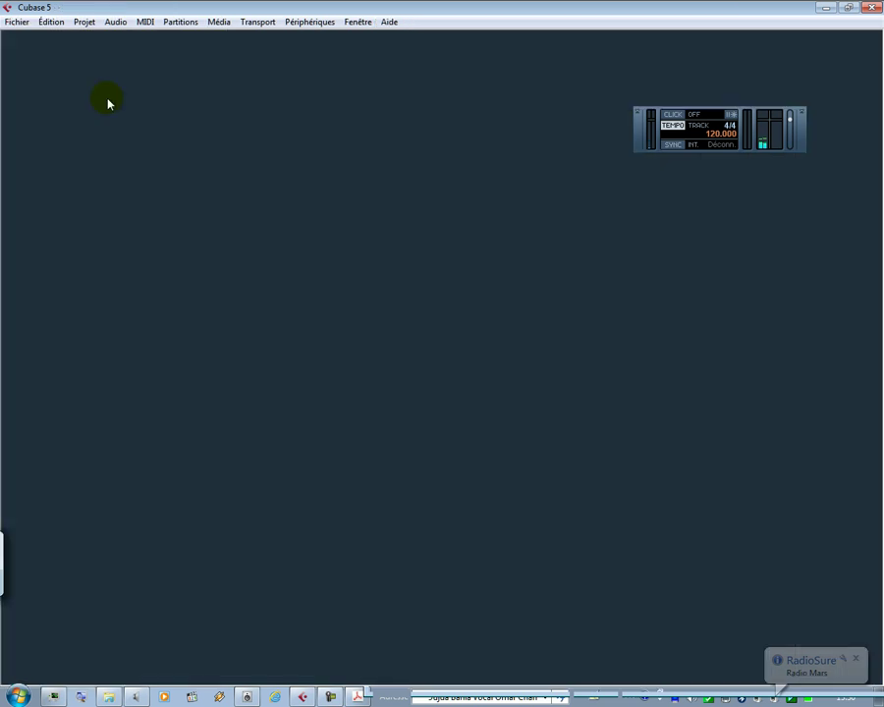
- Create a new project from the Vide template, using the 2Nouveau dossier folder inside Mix Cubase as its working directory
click(9, 25)
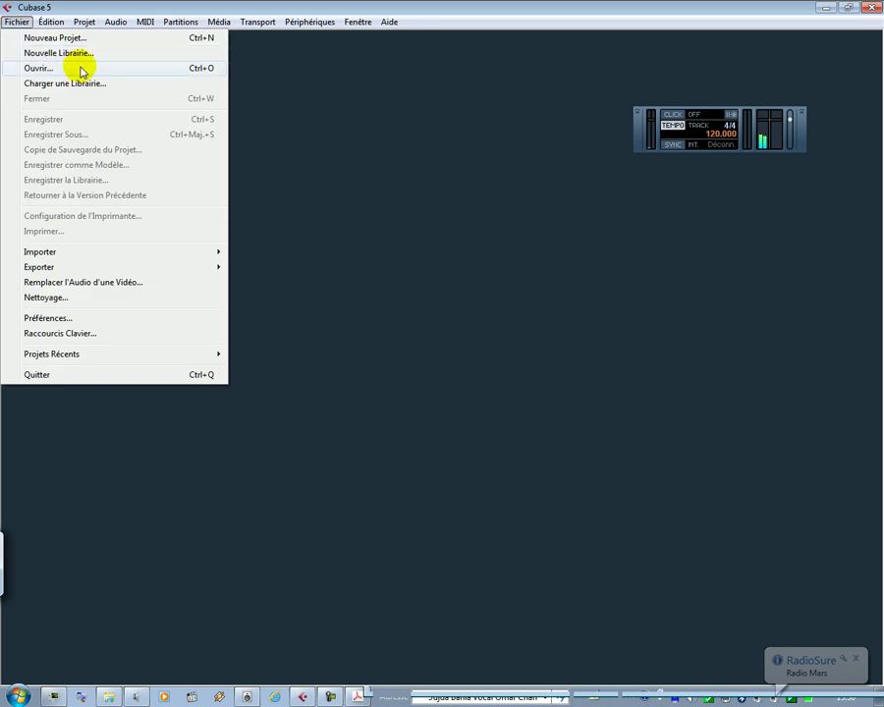
mouse_move(182, 256)
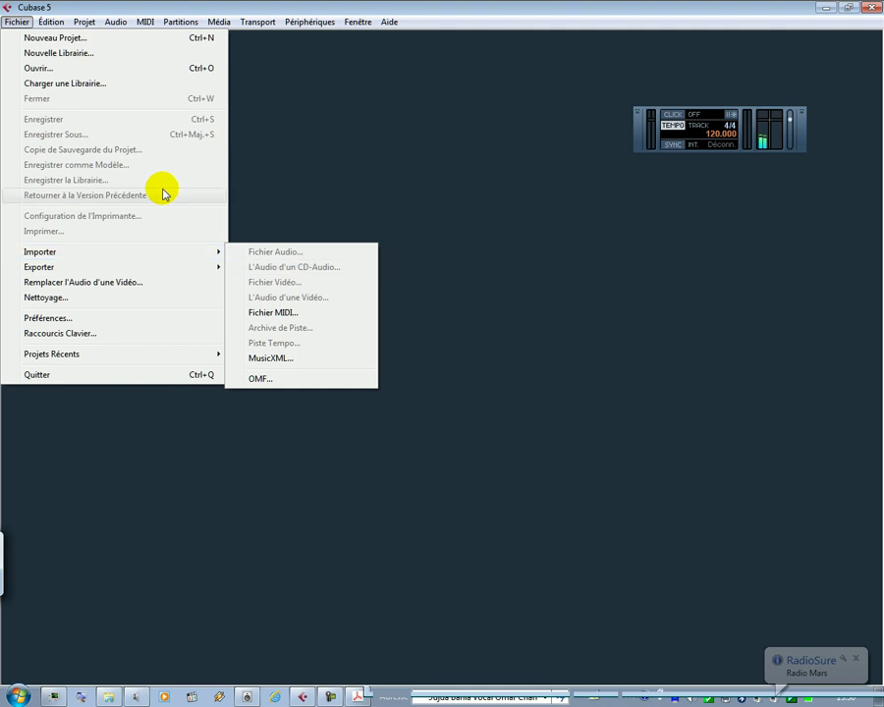
click(96, 38)
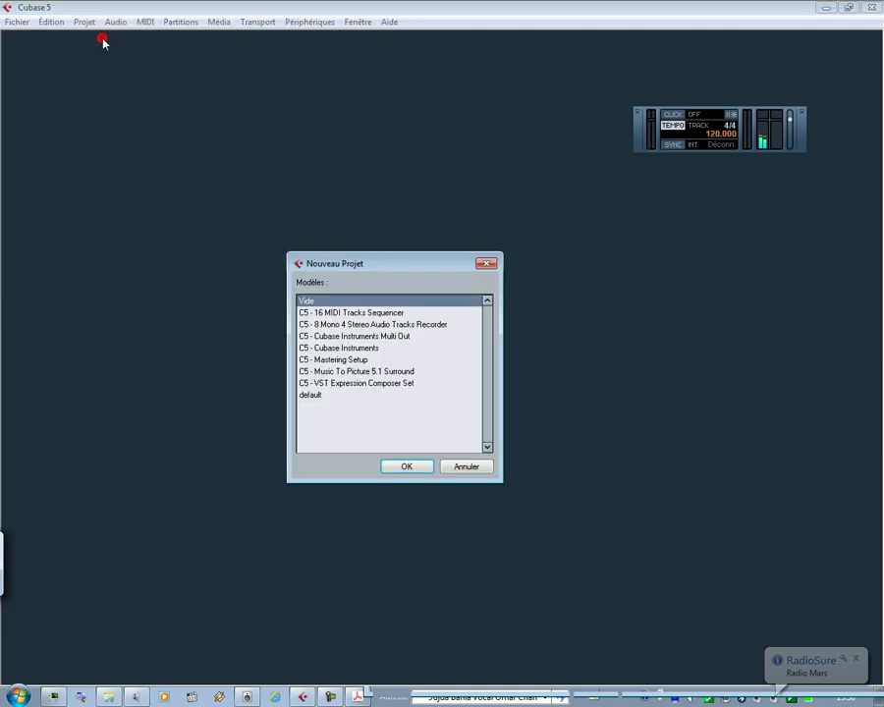
click(406, 469)
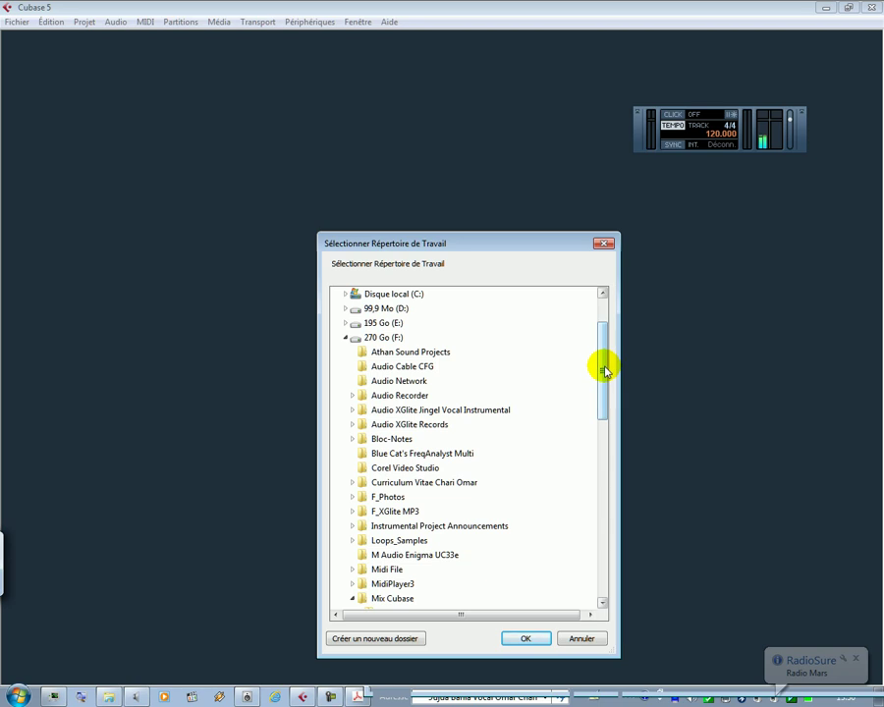
drag(604, 370, 603, 444)
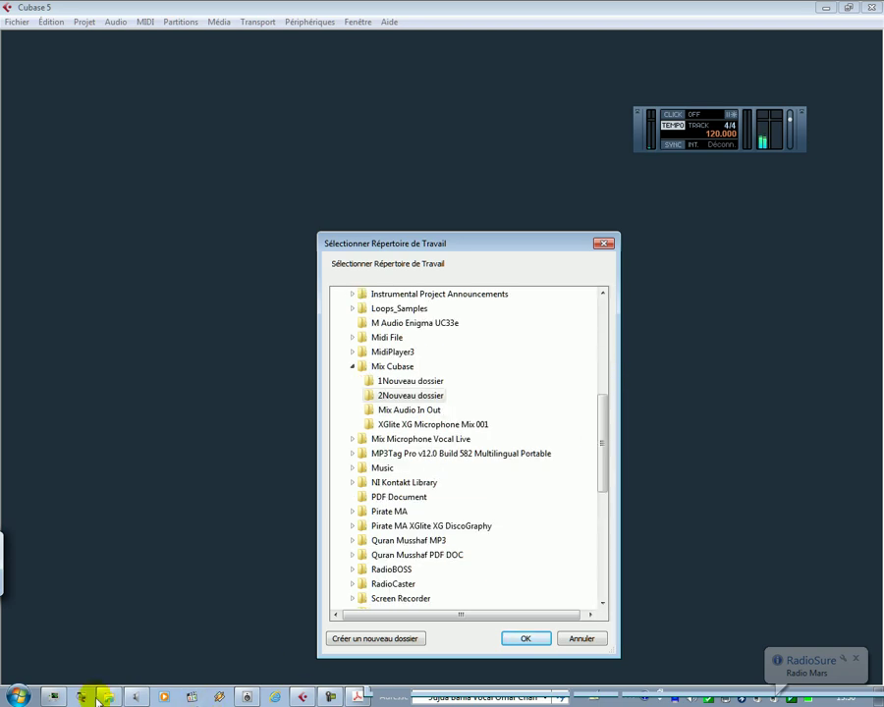
click(138, 698)
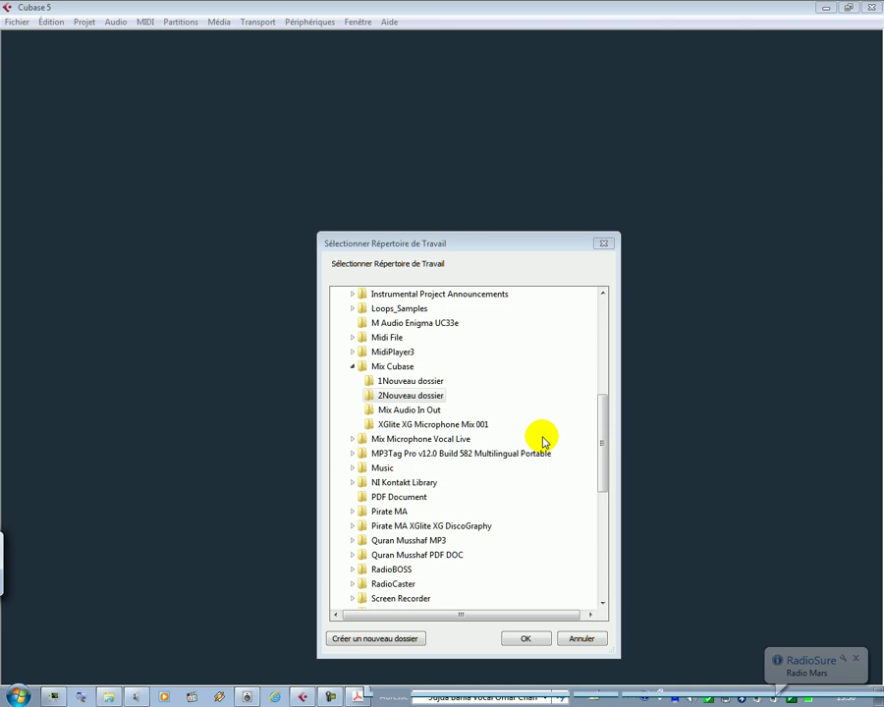
click(523, 640)
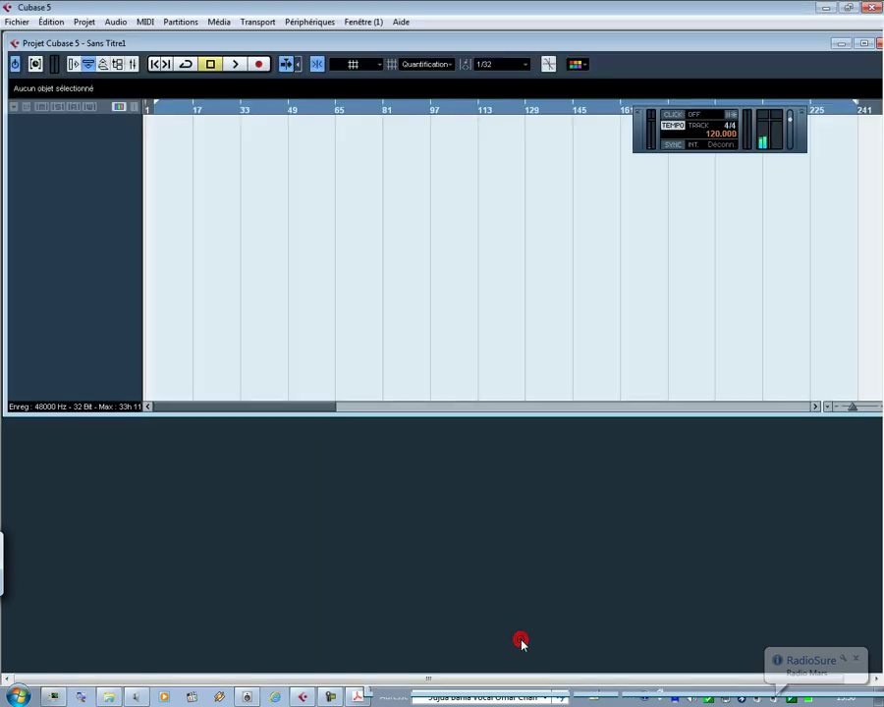
- Add one stereo audio track to the new project and maximize the project window
right_click(84, 154)
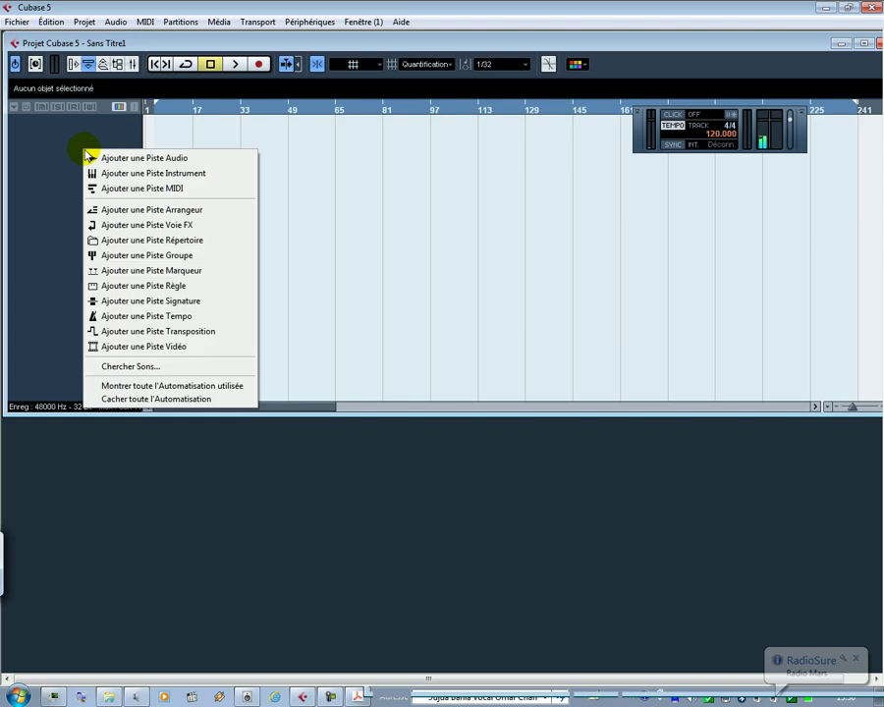
click(202, 158)
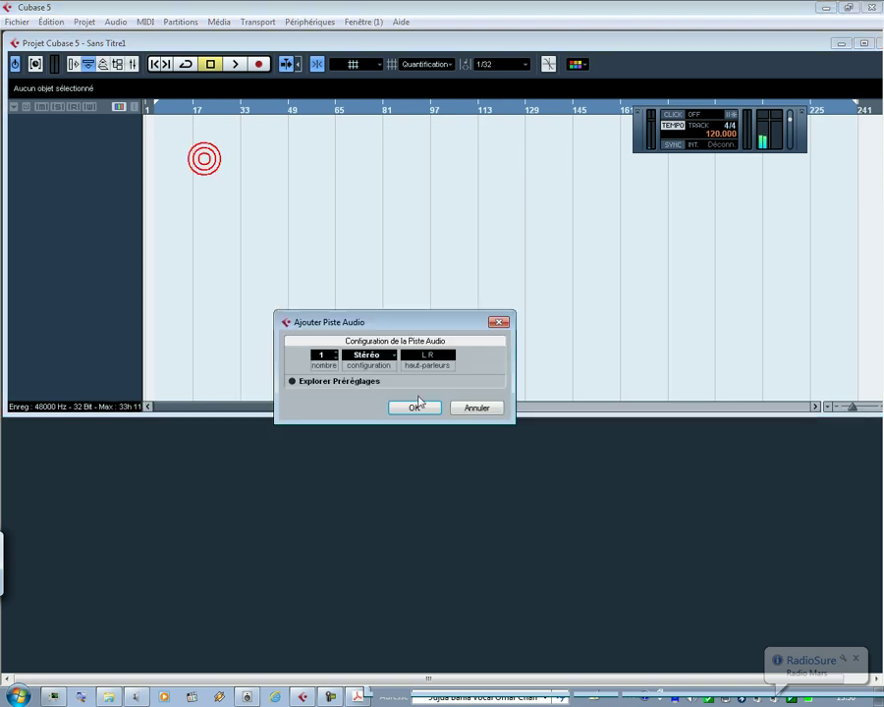
click(417, 408)
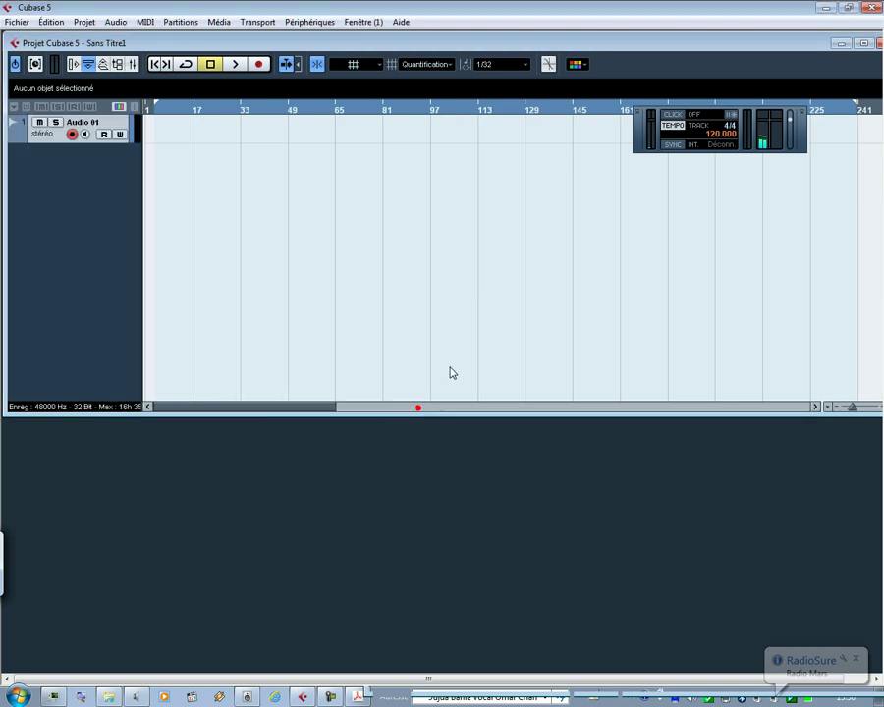
click(863, 44)
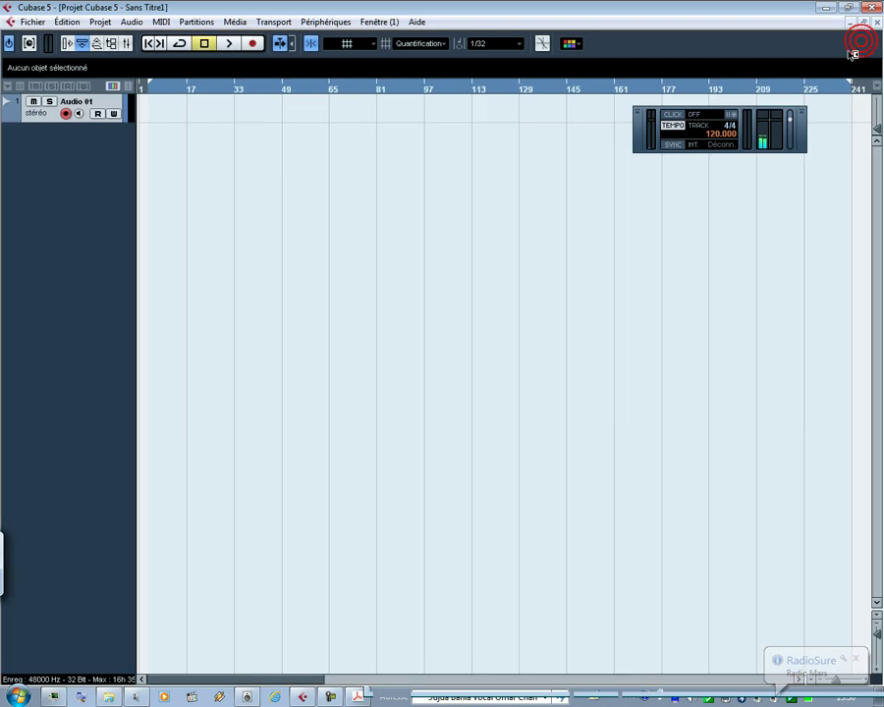
- Select the audio track and show the Inspector with its settings
click(78, 115)
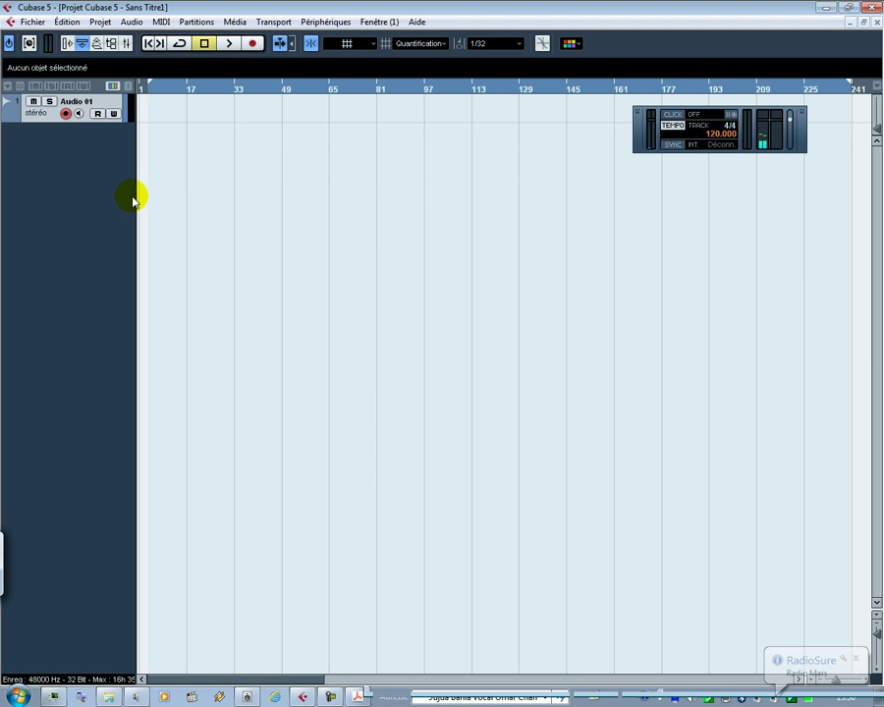
click(68, 44)
click(143, 119)
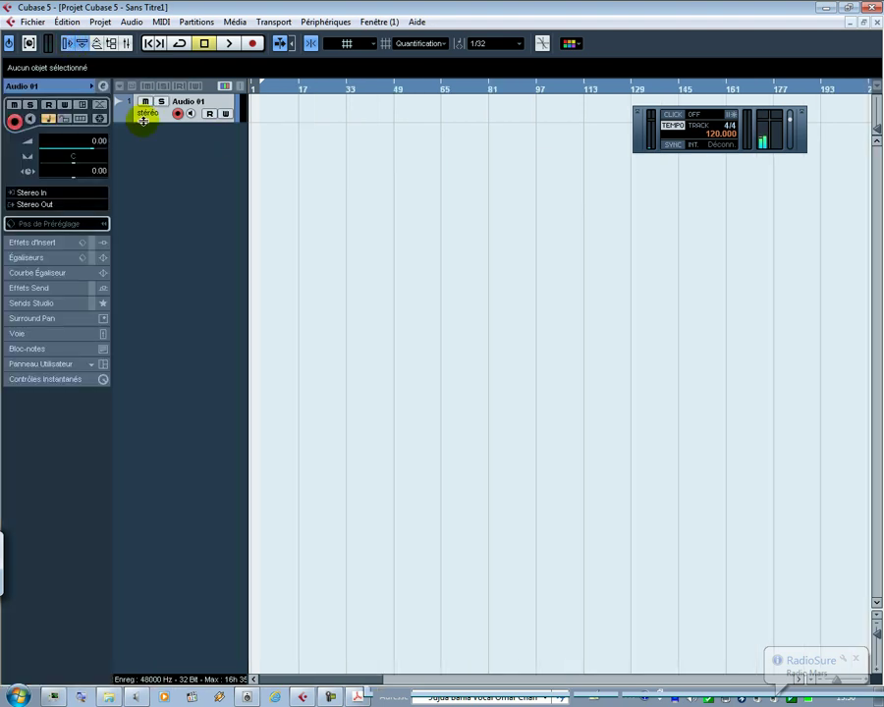
click(144, 175)
- Delete the selected stereo audio track from the project
right_click(189, 160)
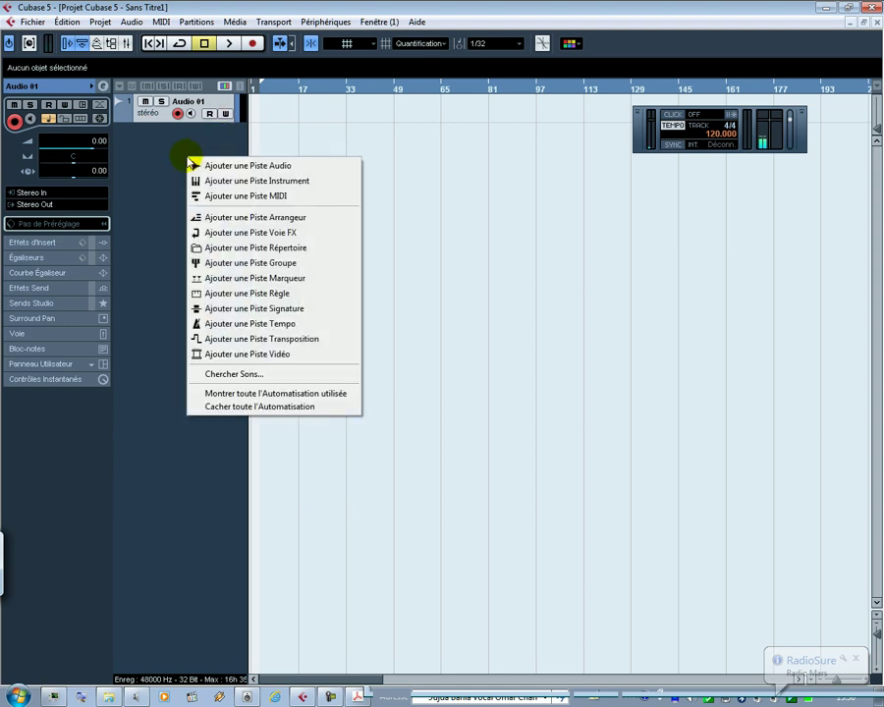
right_click(144, 109)
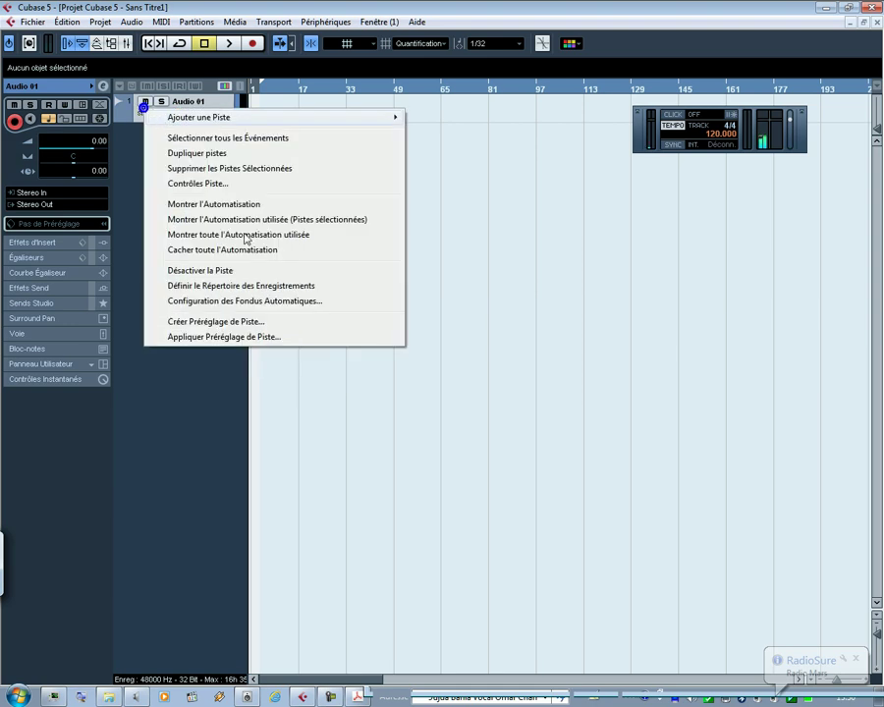
click(313, 171)
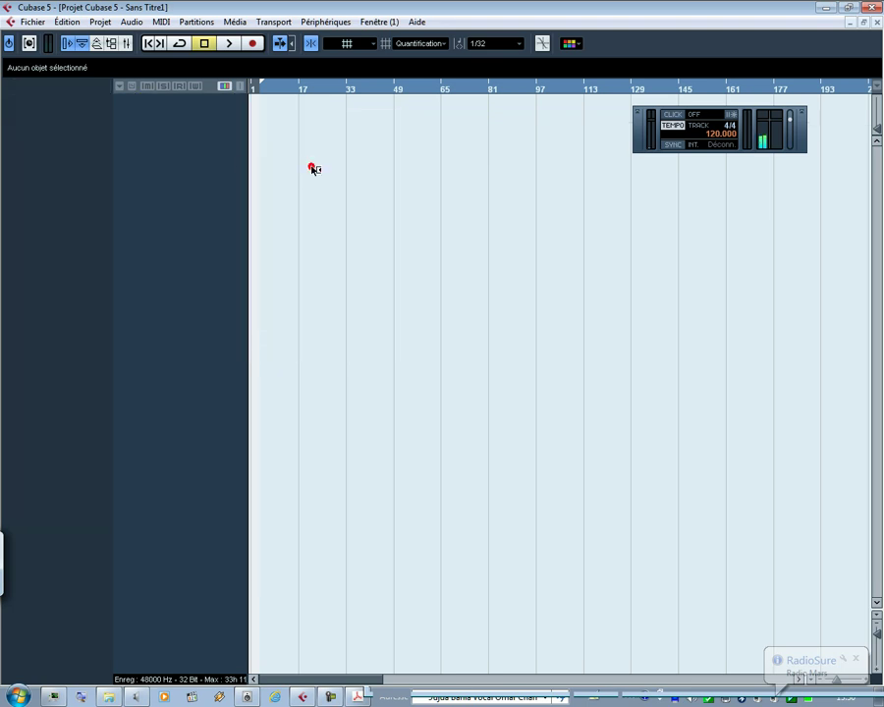
- Add a single stereo audio track to the empty track list again
right_click(187, 145)
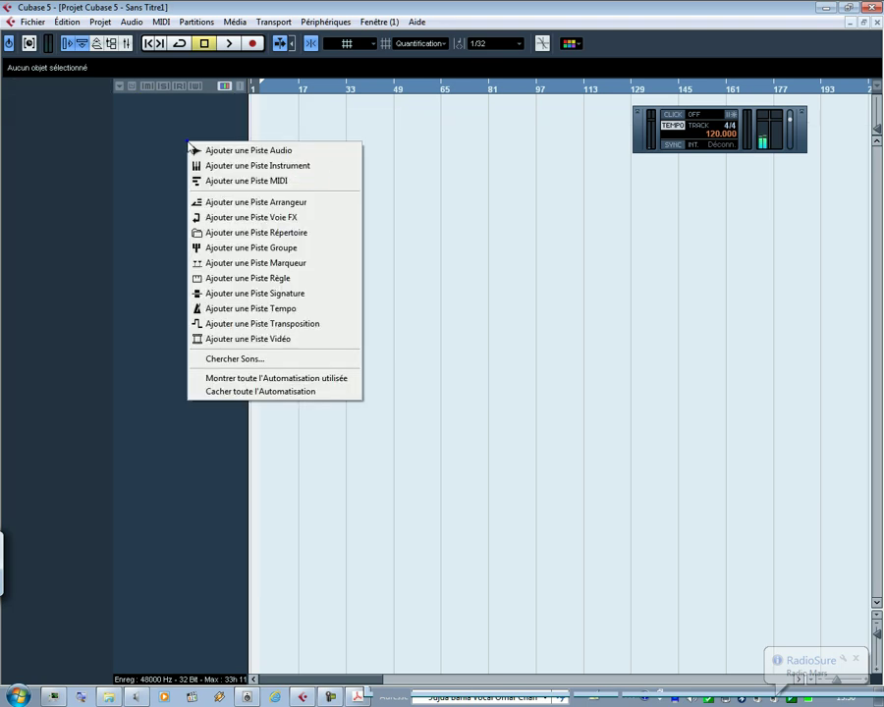
click(306, 155)
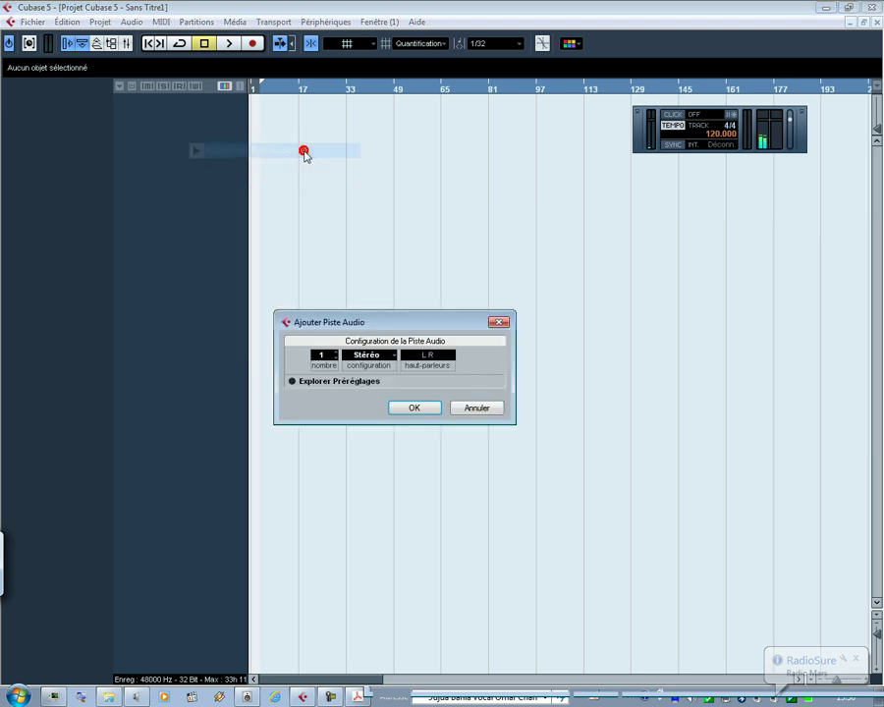
click(400, 405)
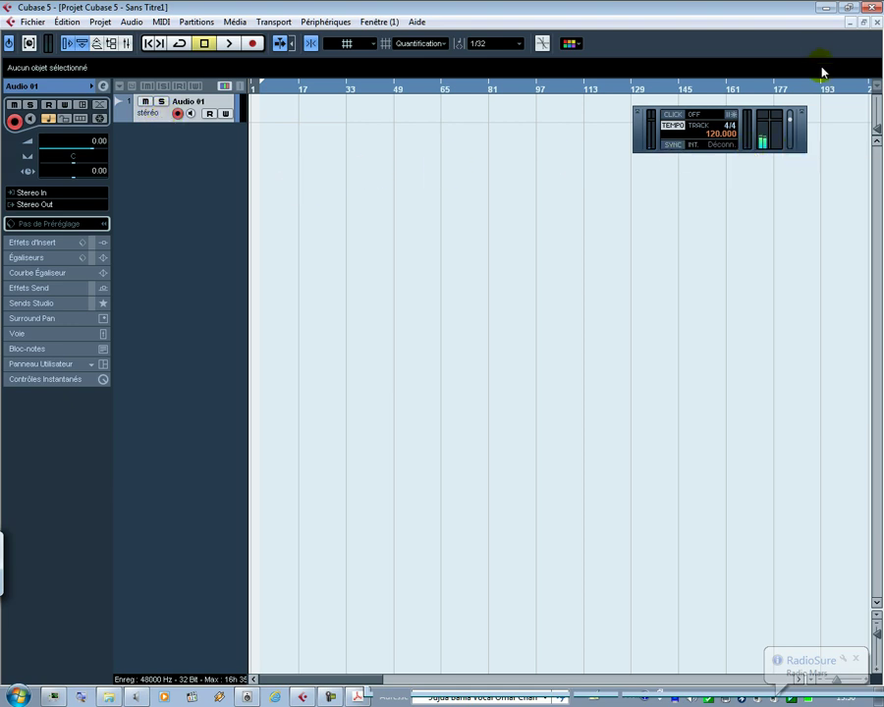
- Restore the project window to its smaller size and close the untitled project without saving it
click(864, 22)
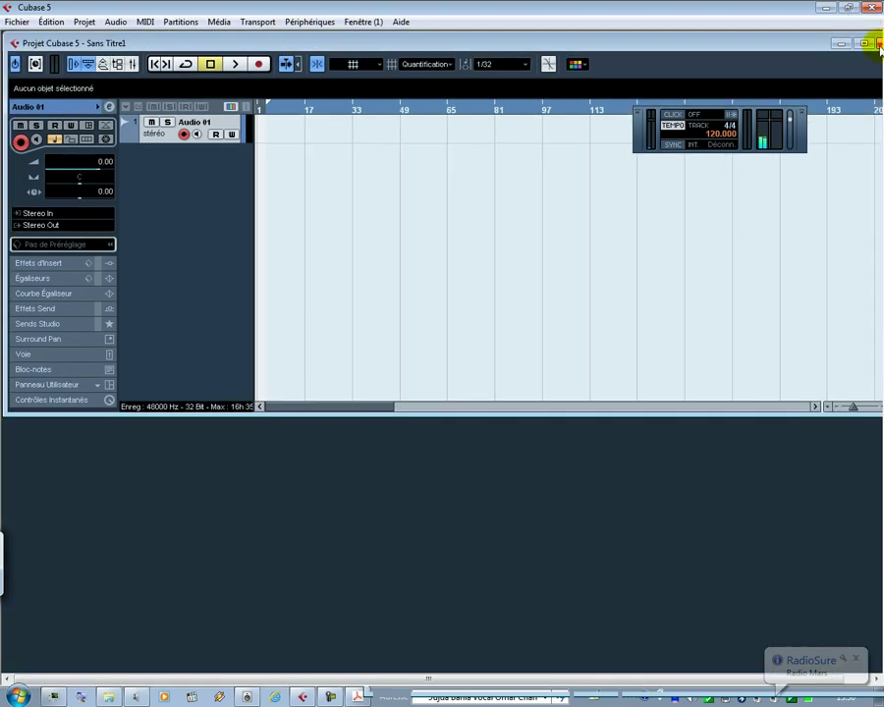
click(875, 43)
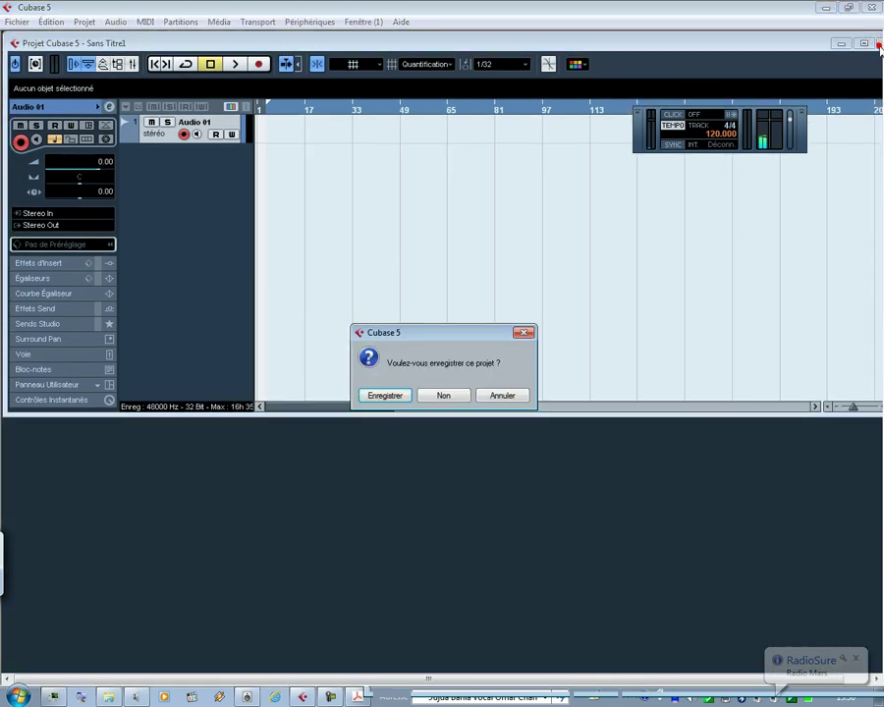
click(443, 394)
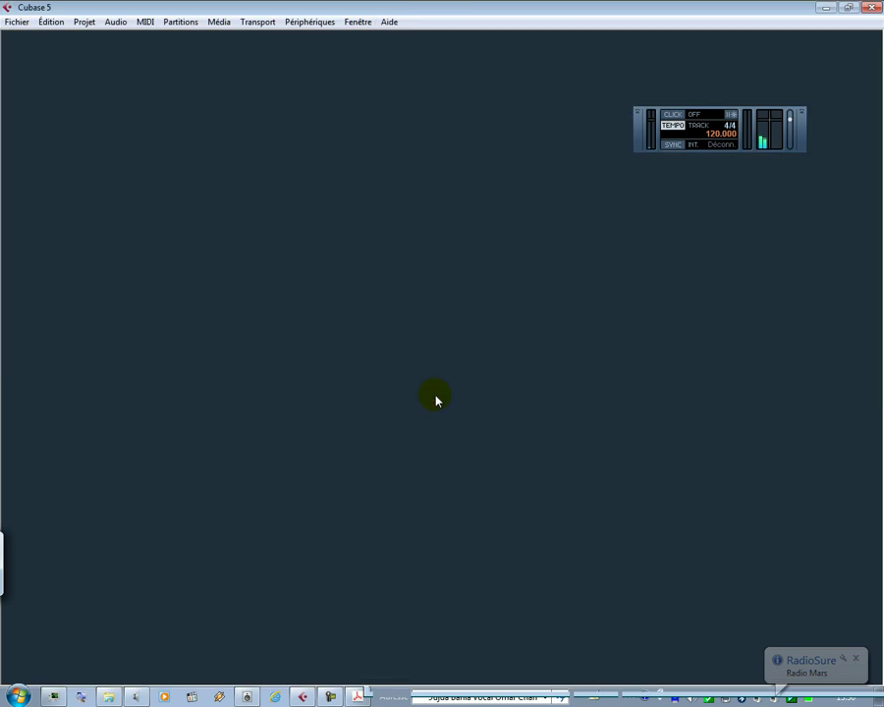